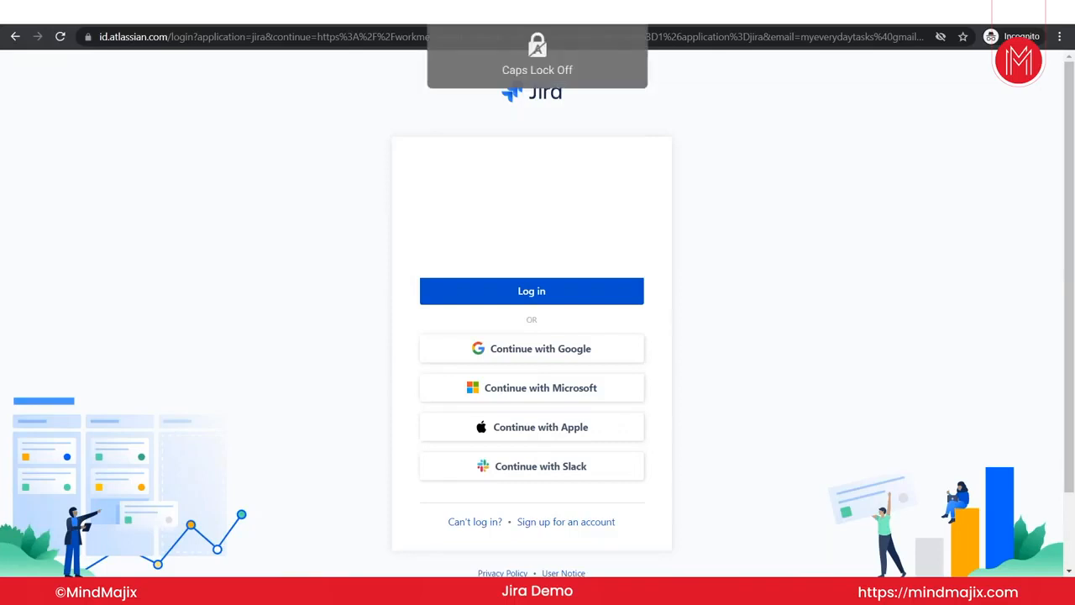
# - Log in to the Jira site and open Sample Project from the project list
pyautogui.press('Return')
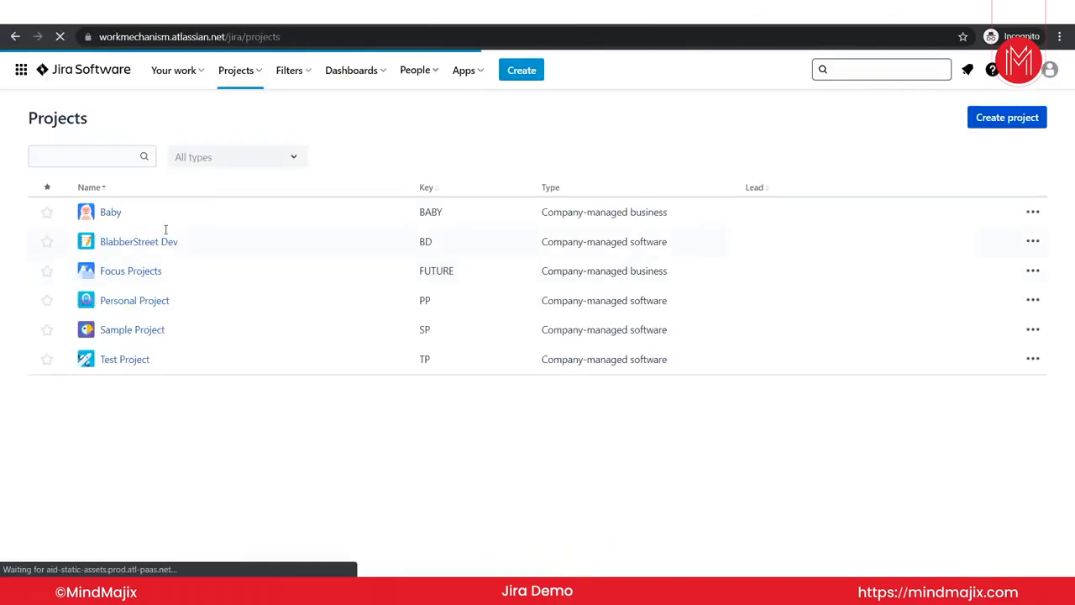
pyautogui.click(135, 329)
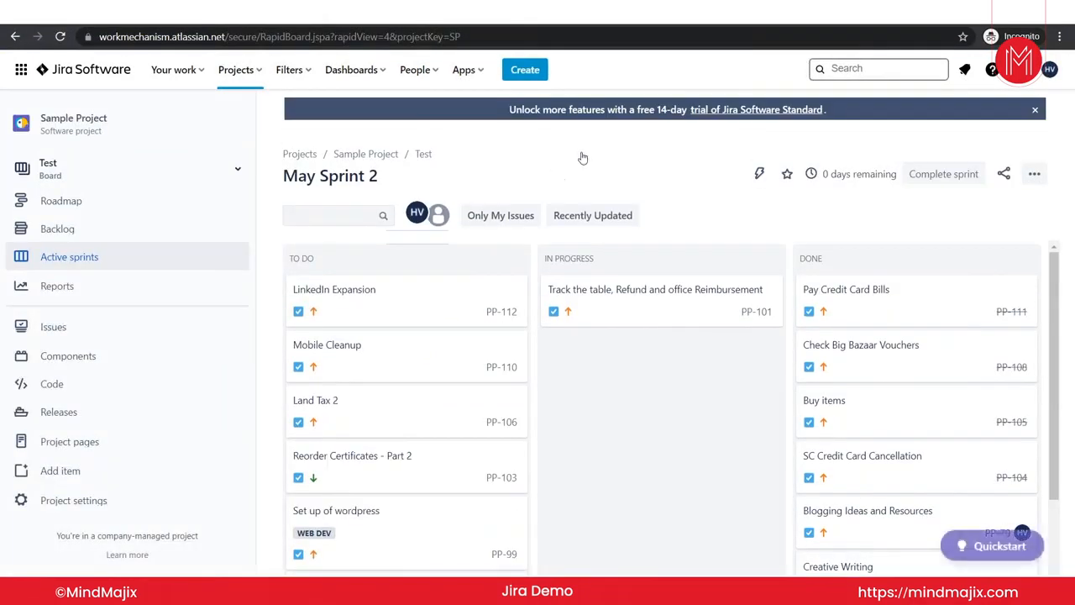
# - Open the Test dashboard from the list of all dashboards and look through its gadgets
pyautogui.click(237, 76)
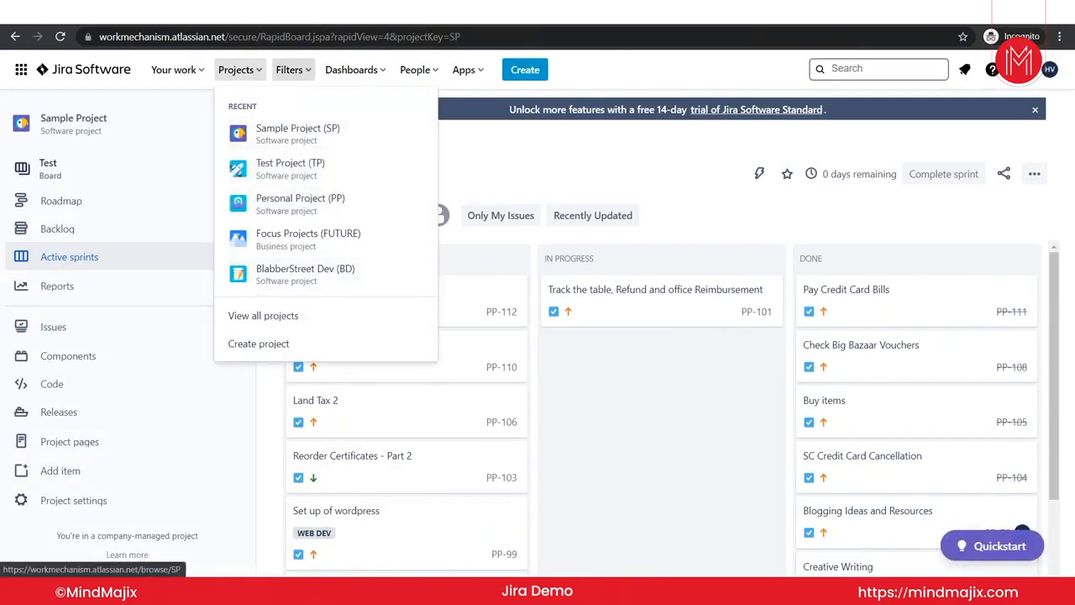
pyautogui.click(289, 69)
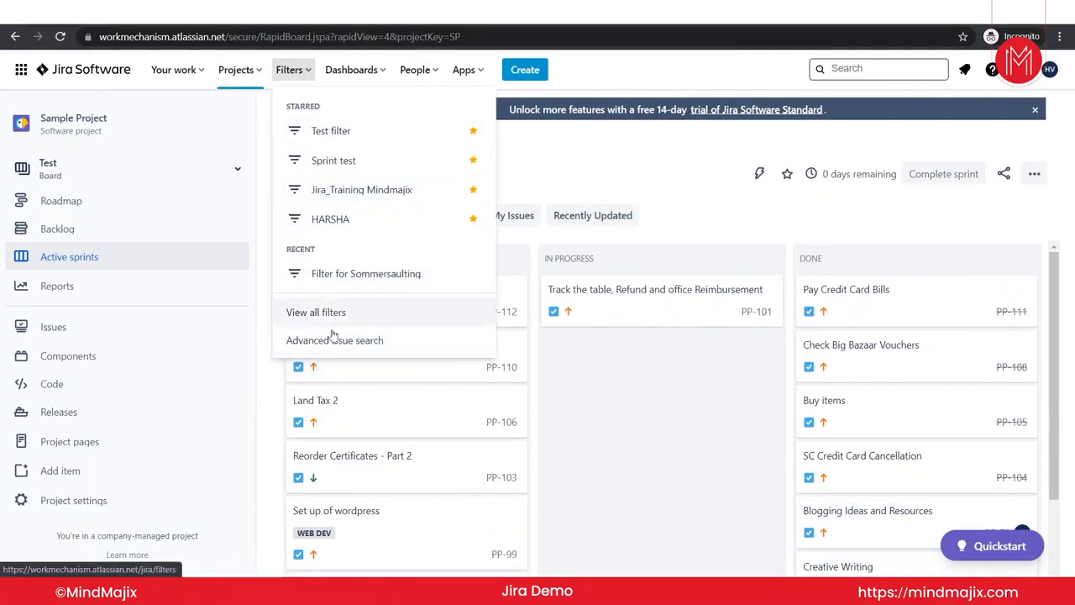
pyautogui.click(372, 72)
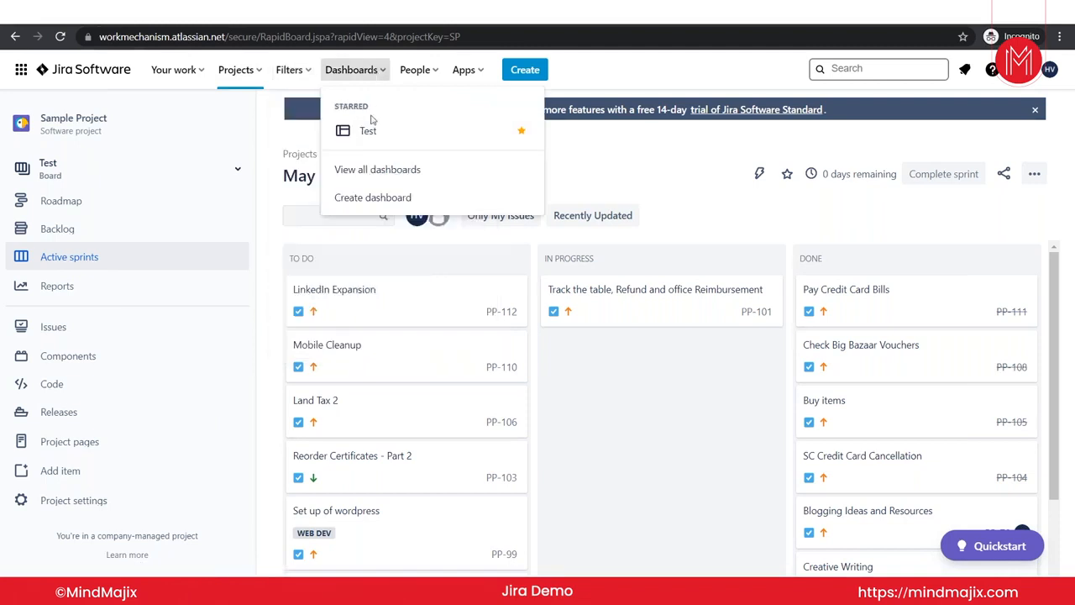
pyautogui.click(376, 182)
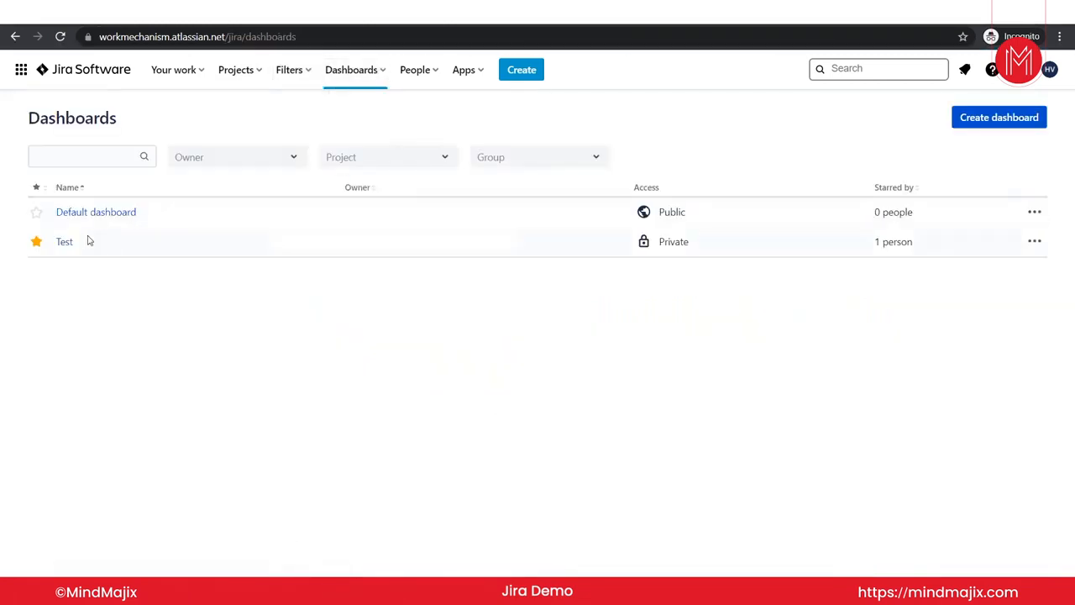
pyautogui.click(66, 243)
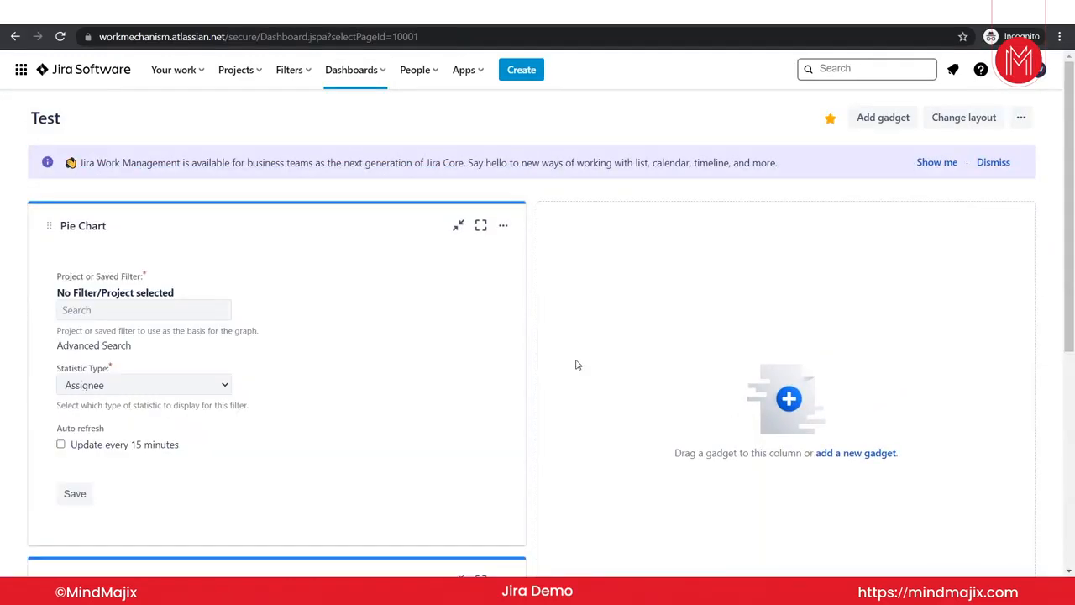
pyautogui.scroll(-5, 577, 365)
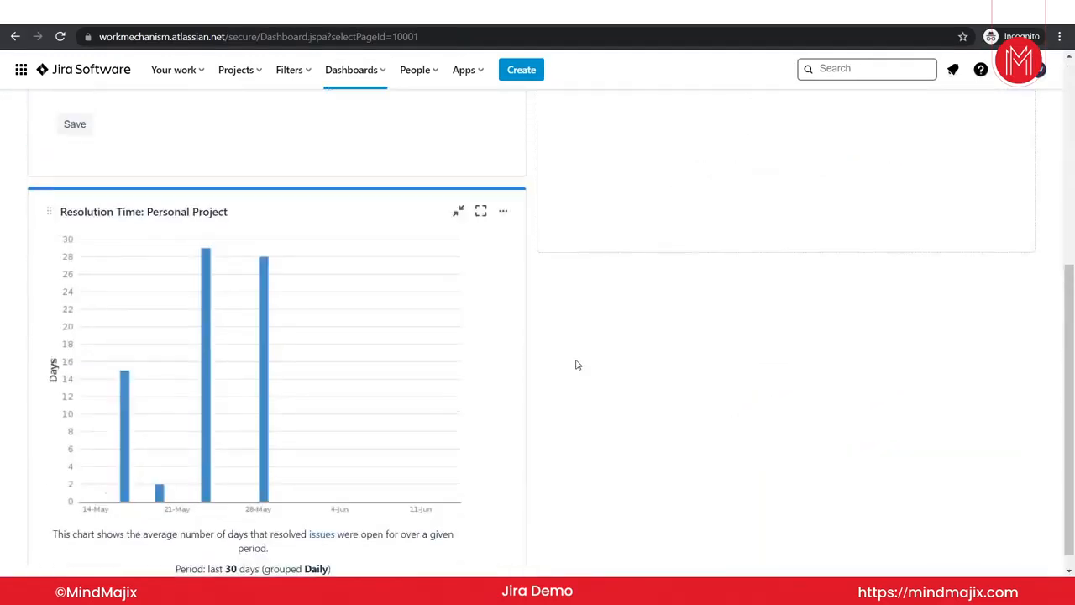
pyautogui.scroll(2, 577, 365)
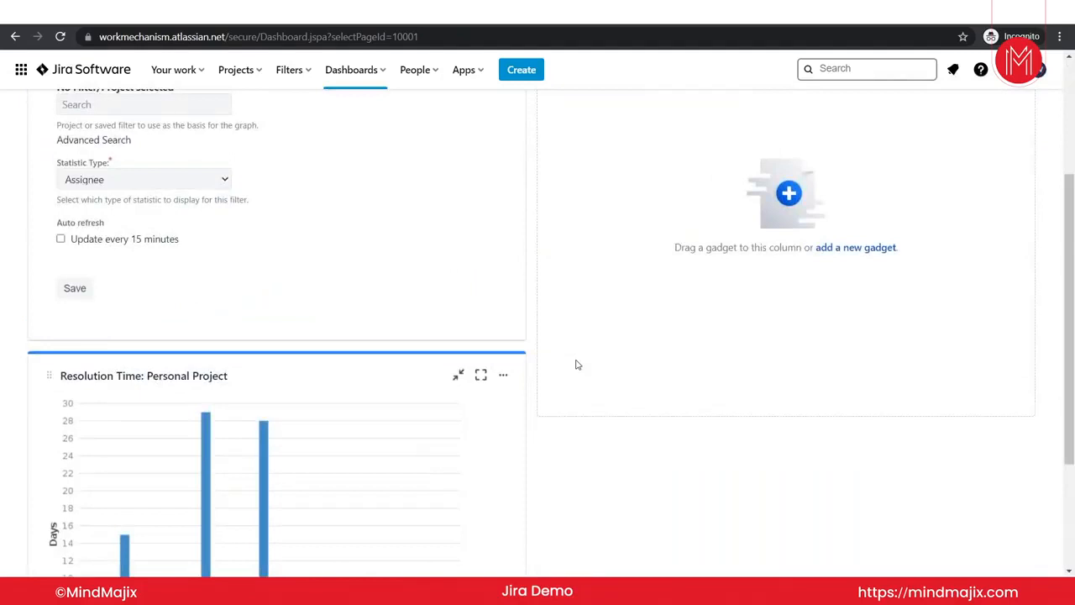
pyautogui.scroll(3, 577, 364)
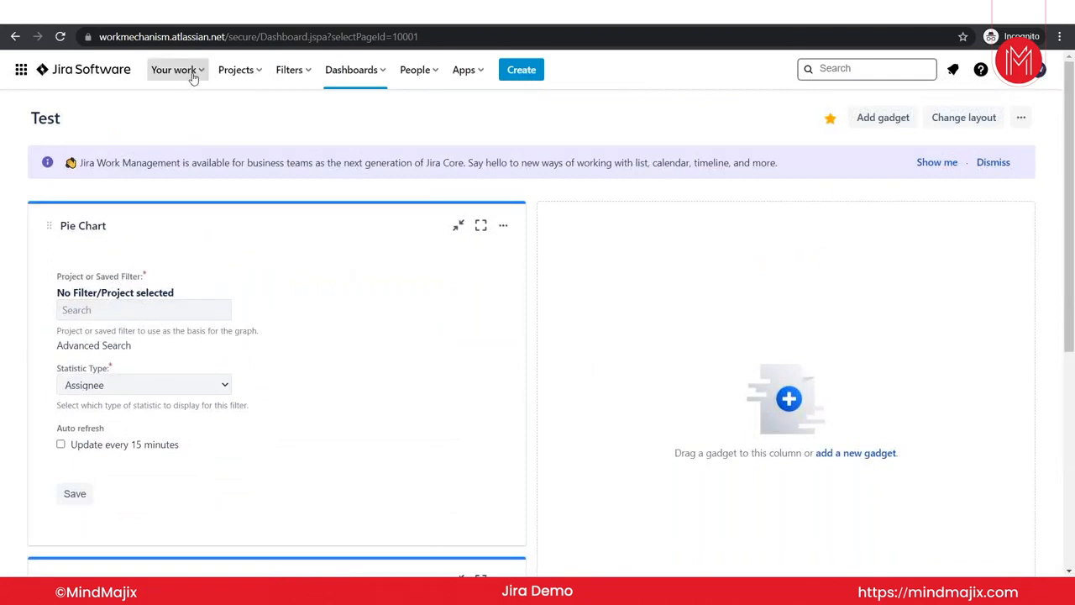
# - Return to Sample Project and view its roadmap, backlog and active sprint board
pyautogui.click(259, 75)
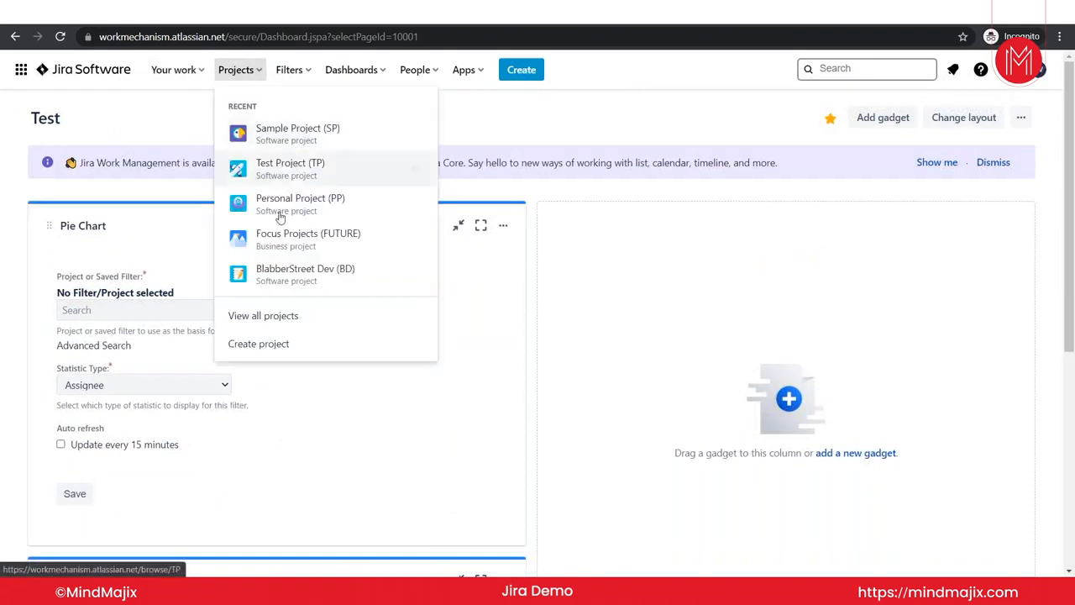
pyautogui.click(277, 143)
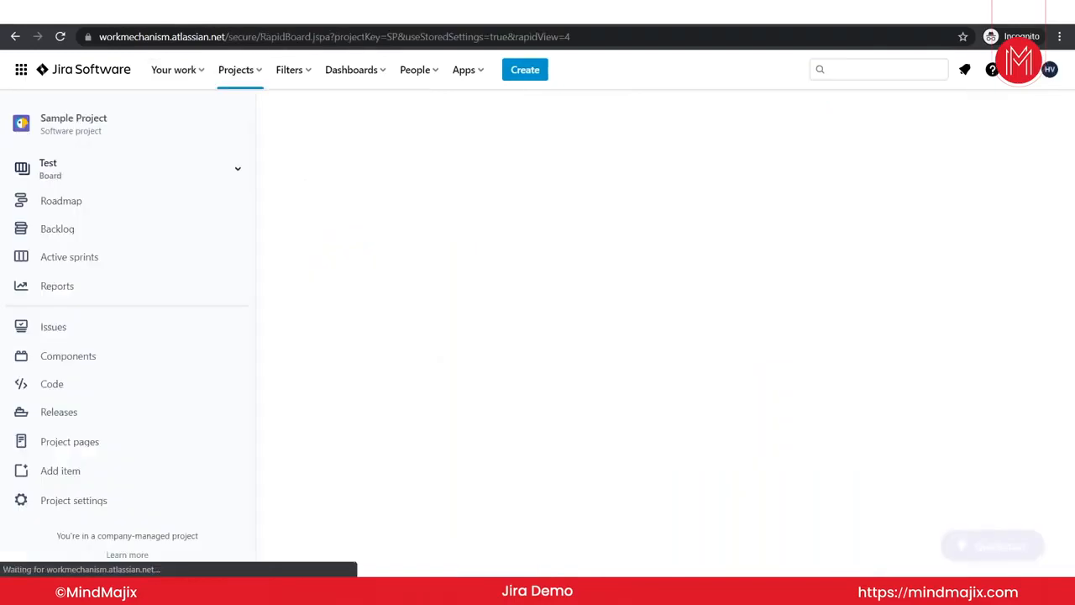
pyautogui.click(69, 202)
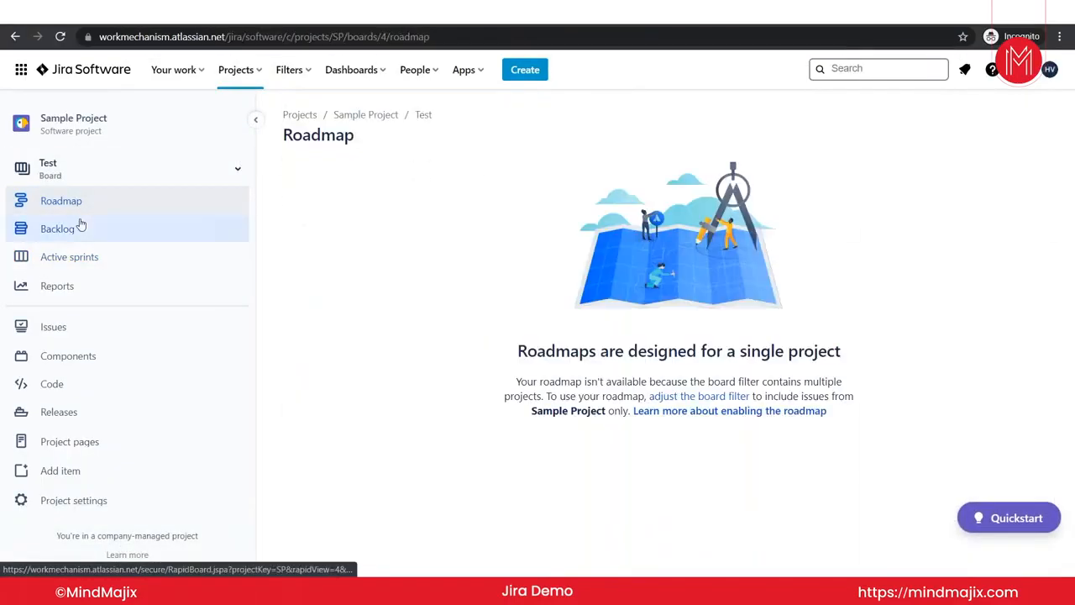
pyautogui.click(80, 225)
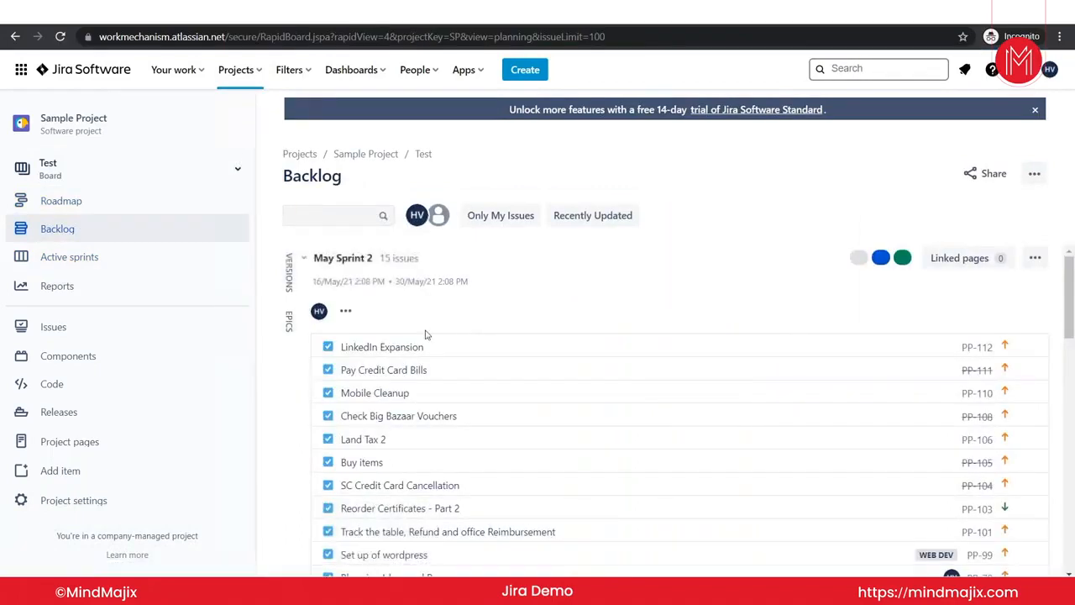
pyautogui.click(81, 263)
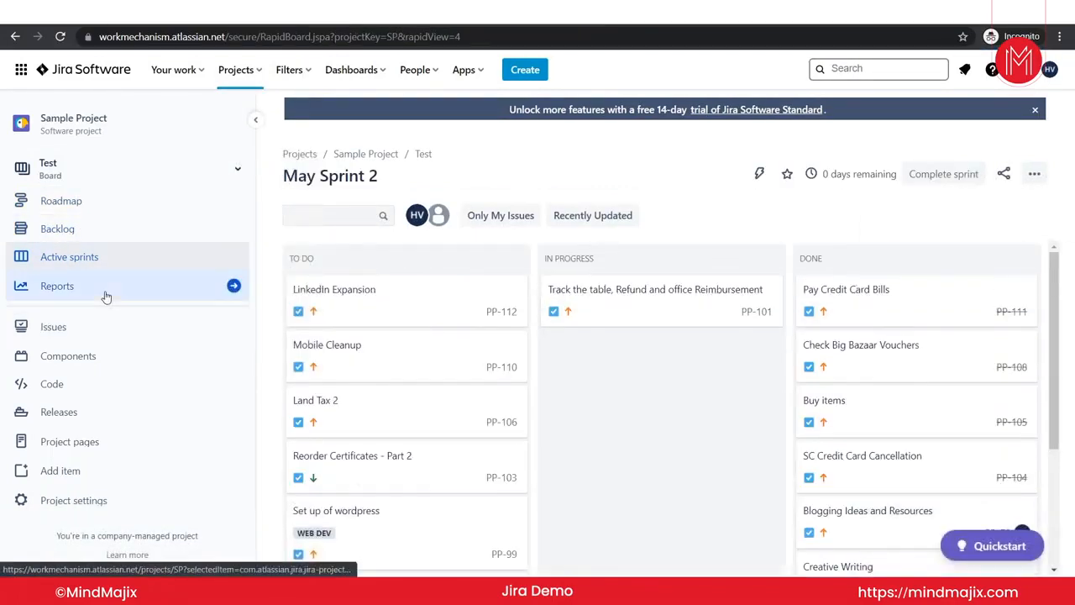
# - Open the project's reports overview and look through the Agile, Issue analysis, Forecast & management and Other reports
pyautogui.click(106, 297)
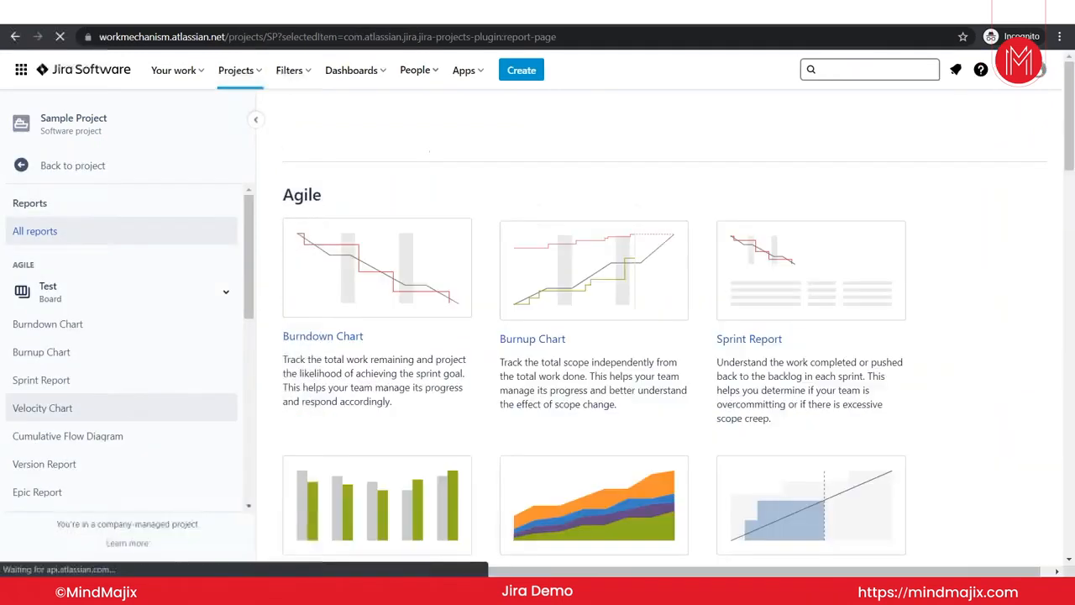
pyautogui.scroll(-2, 159, 403)
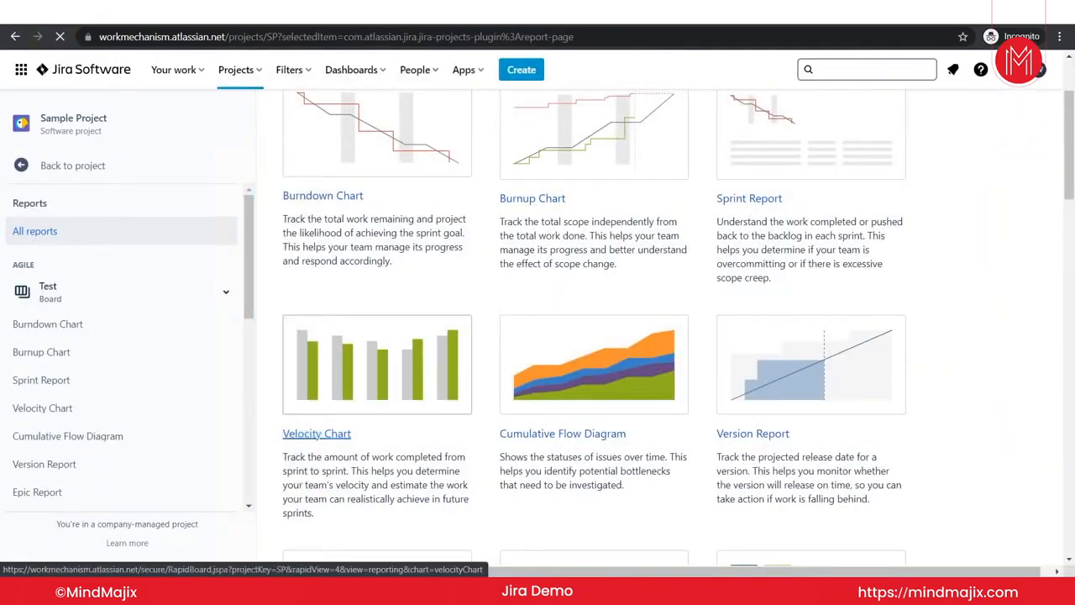
pyautogui.scroll(-2, 376, 378)
pyautogui.scroll(1, 376, 377)
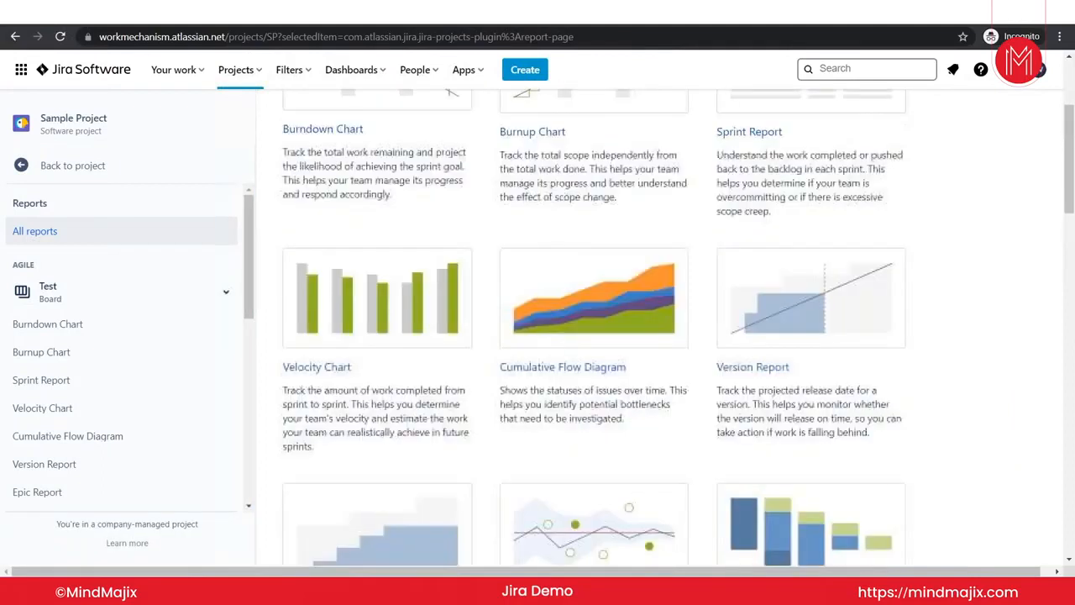
pyautogui.scroll(1, 376, 378)
pyautogui.scroll(-7, 378, 353)
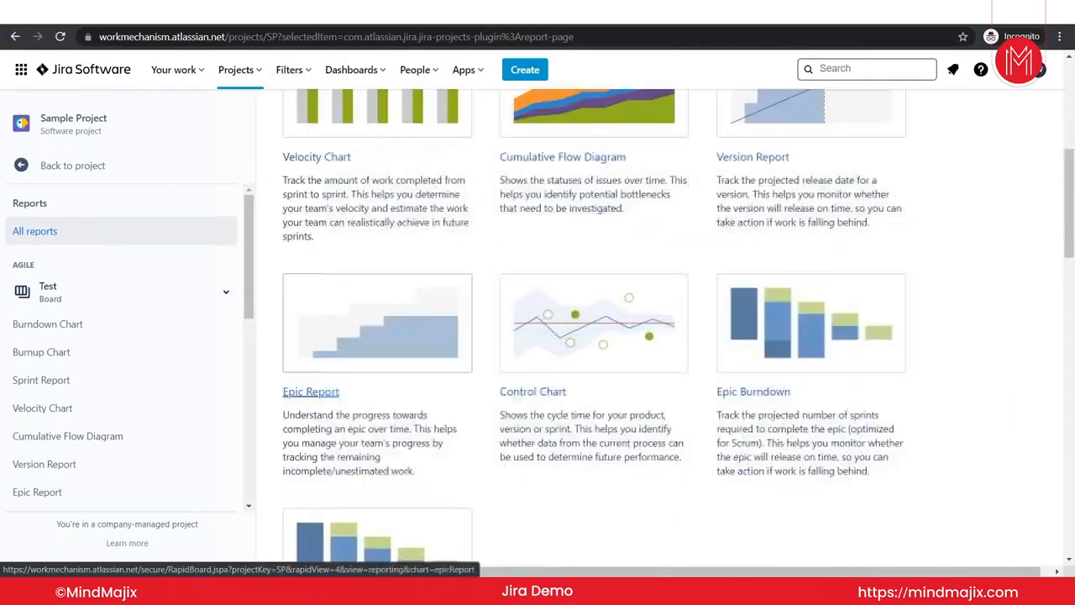
pyautogui.scroll(-5, 378, 378)
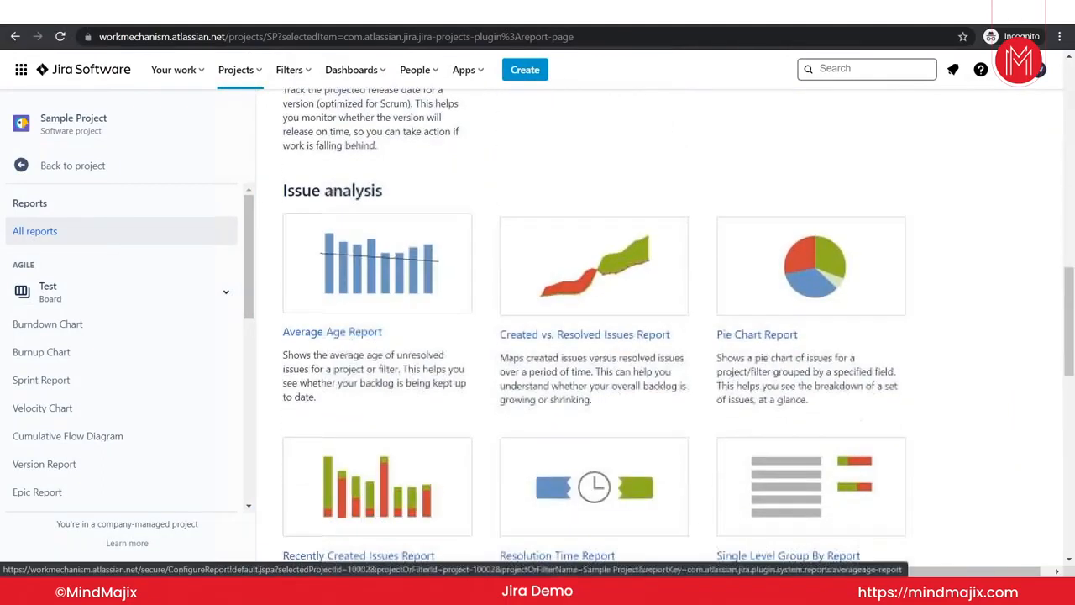
pyautogui.scroll(-8, 358, 449)
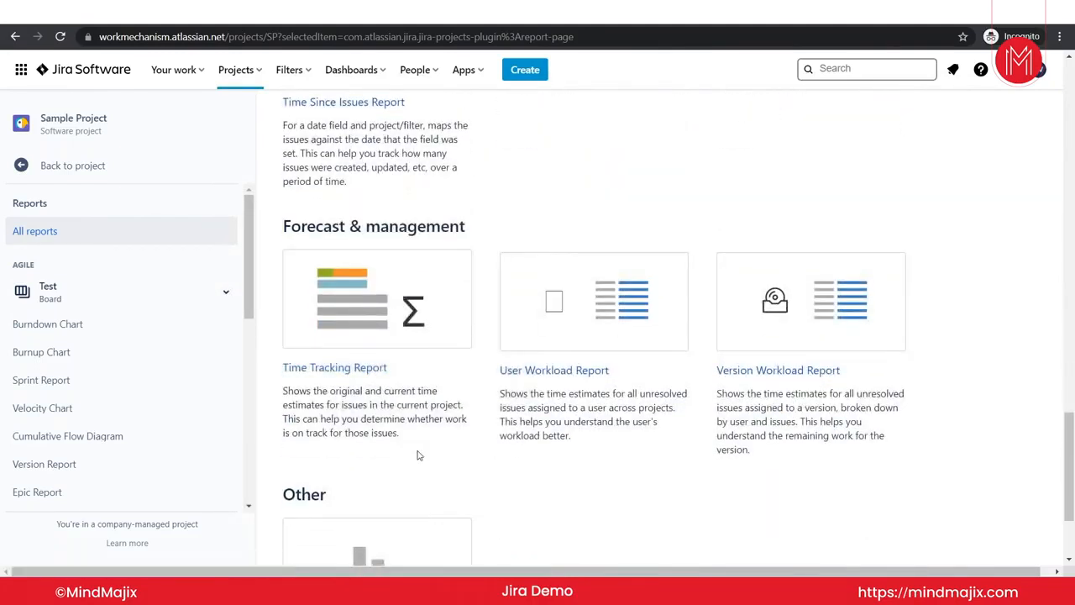
pyautogui.scroll(-1, 417, 454)
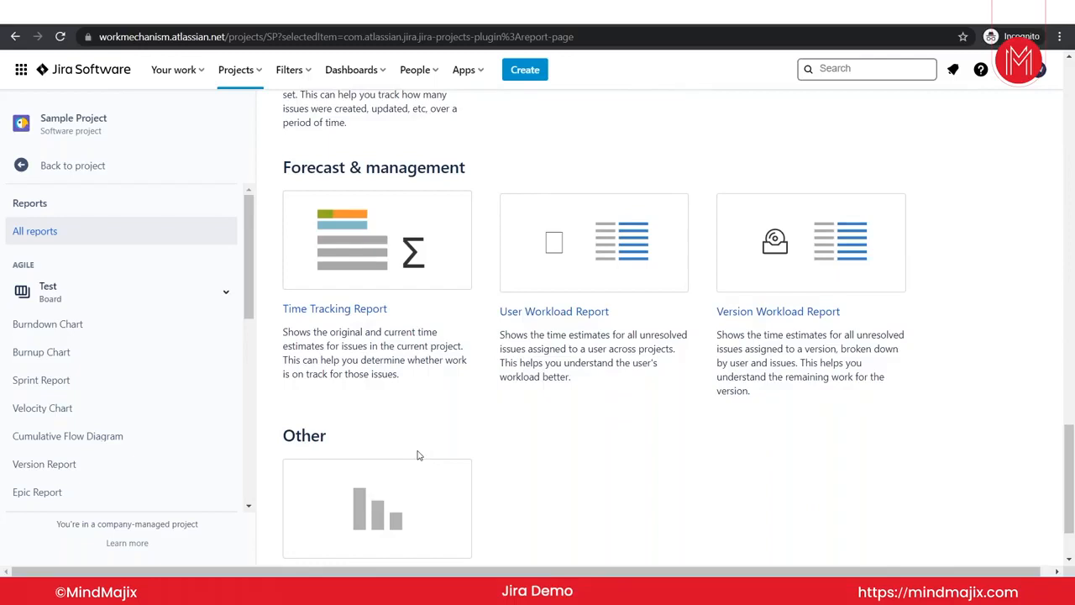
pyautogui.scroll(-4, 221, 439)
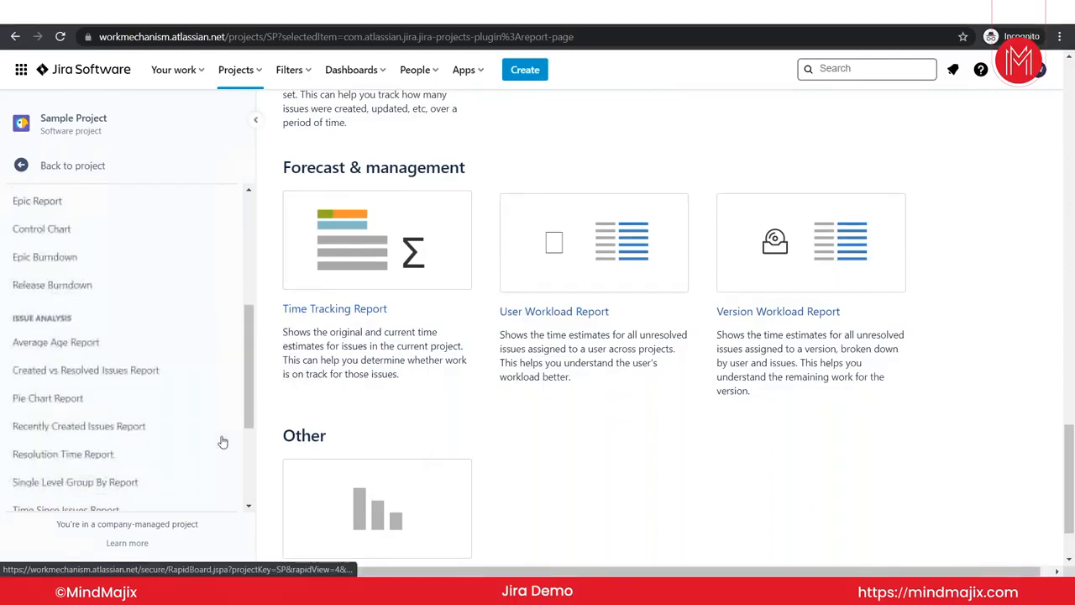
# - Open Sample Project's issue list and filter it to issues with Current User as the assignee
pyautogui.click(21, 166)
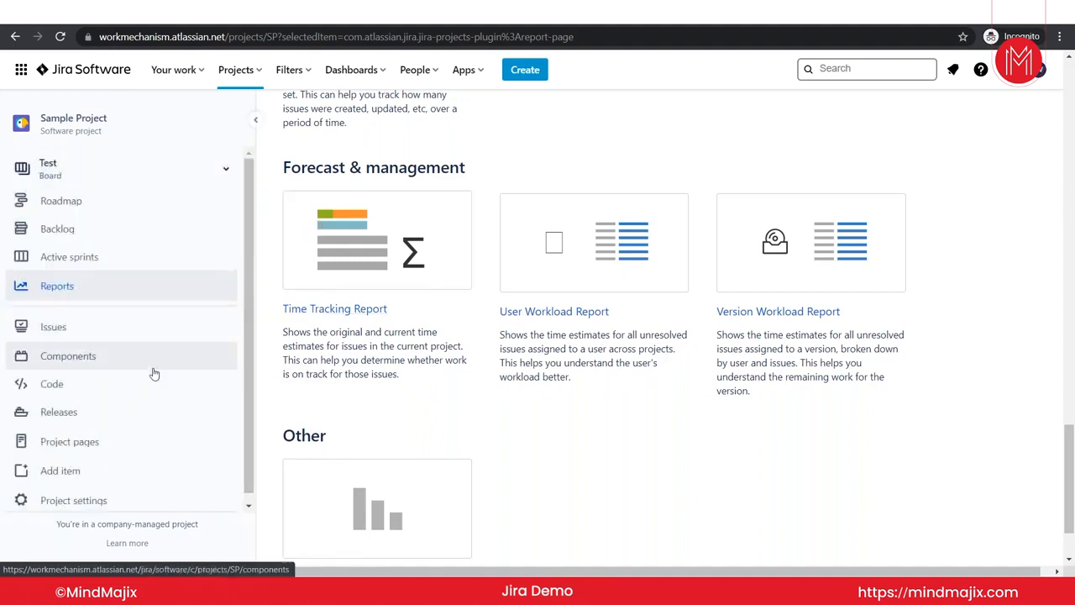
pyautogui.click(84, 326)
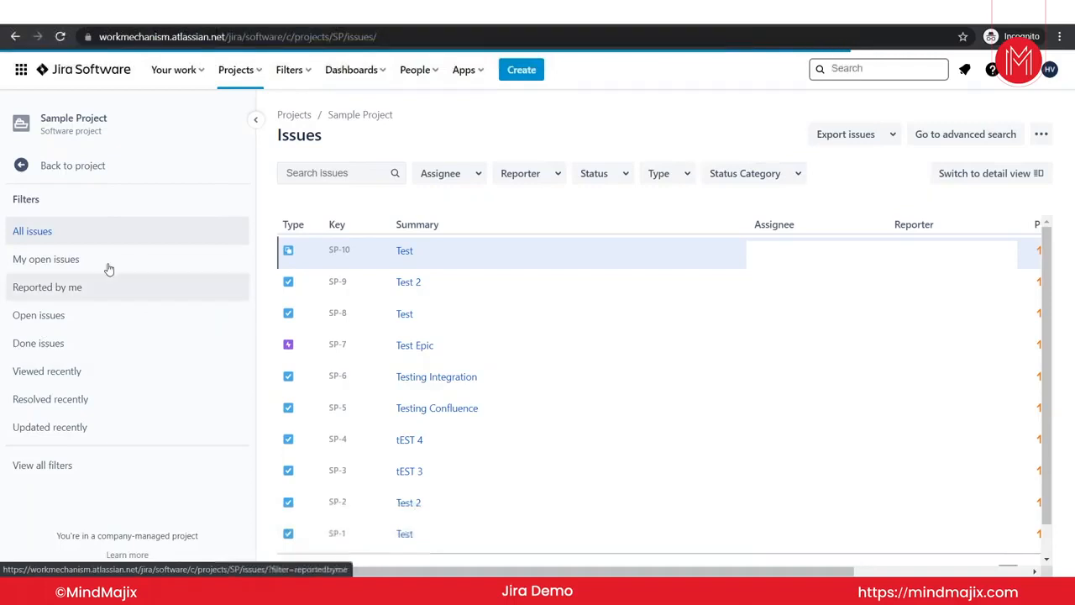
pyautogui.click(475, 176)
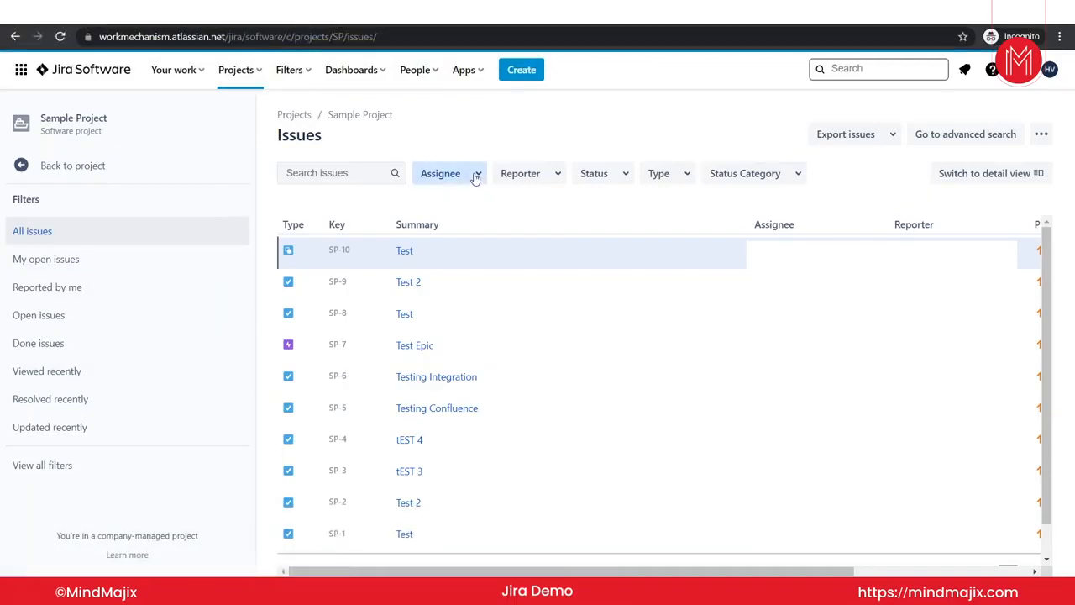
pyautogui.click(466, 237)
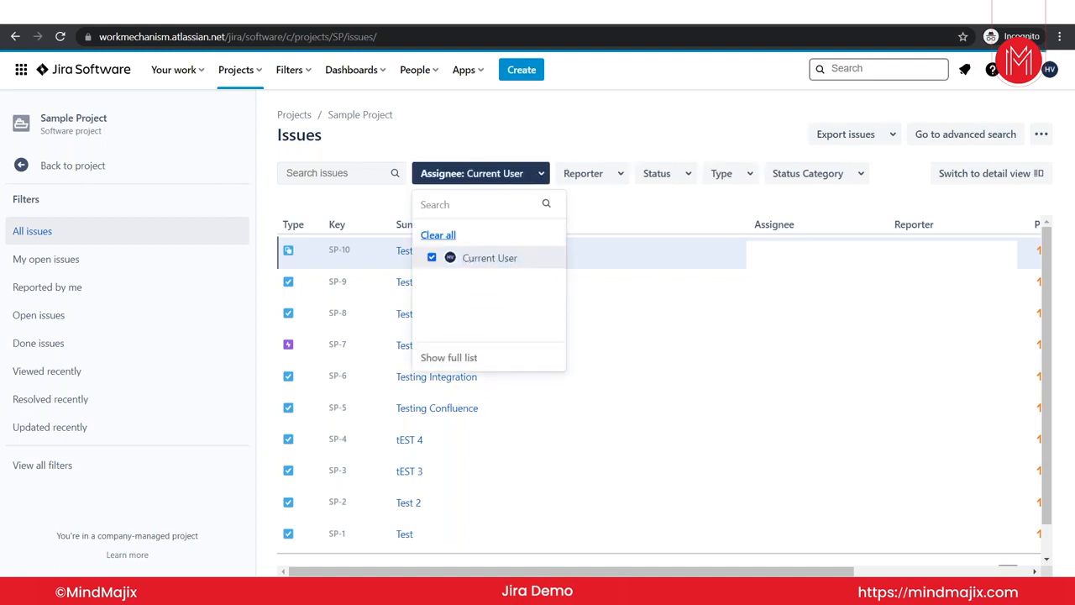
pyautogui.click(575, 136)
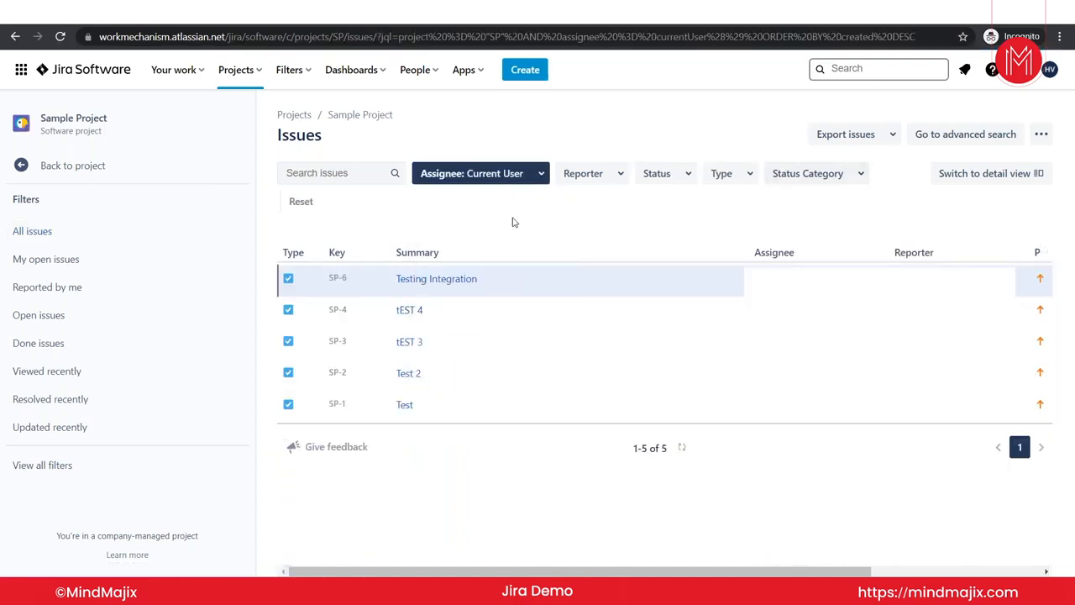
# - Leave the issue list and view the project's components and project pages
pyautogui.click(12, 173)
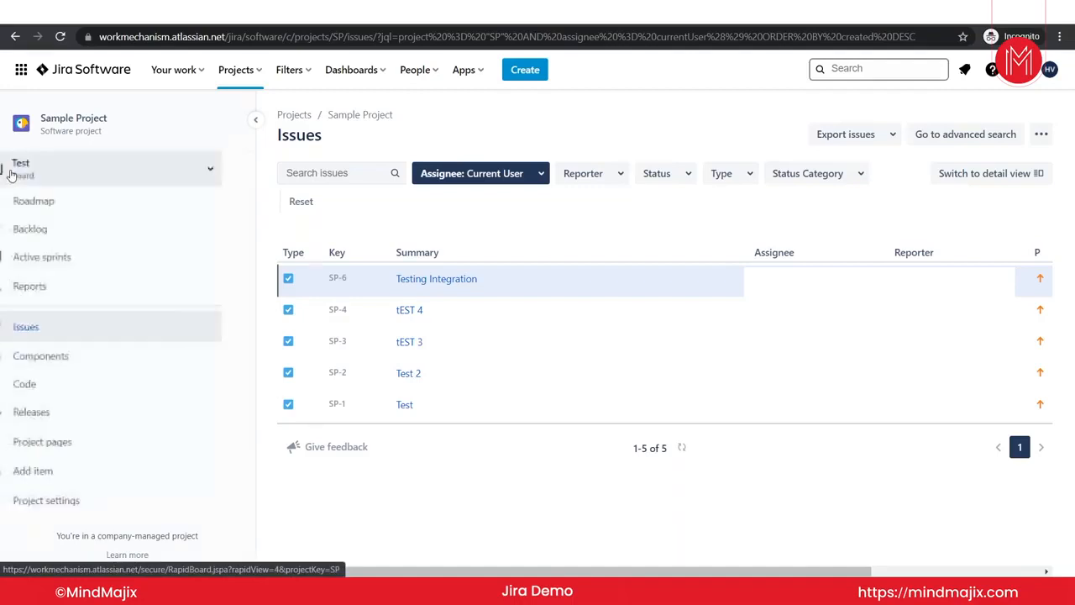
pyautogui.click(73, 351)
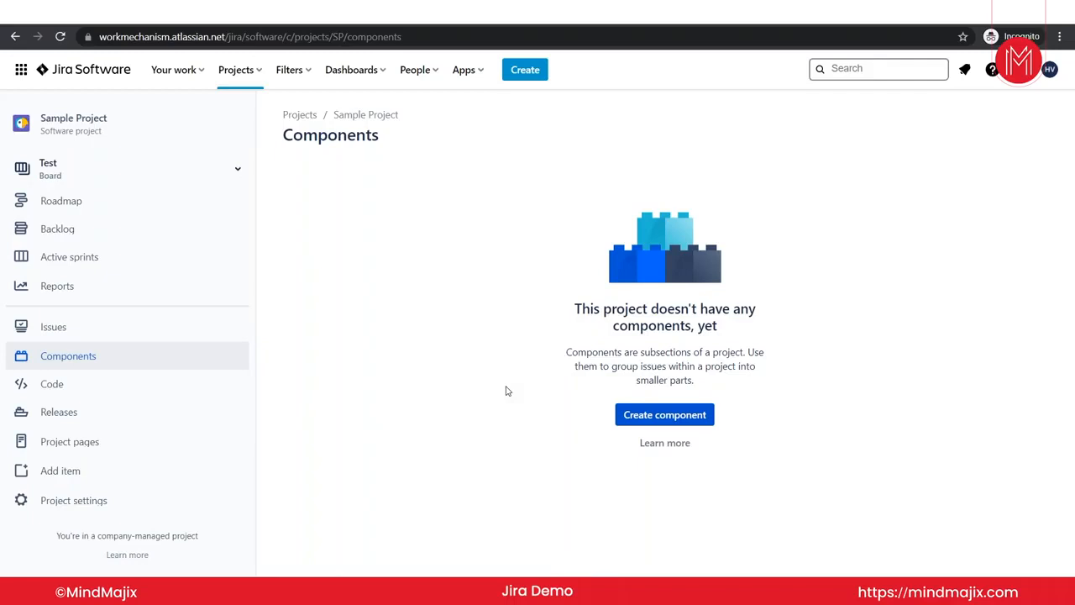
pyautogui.click(139, 438)
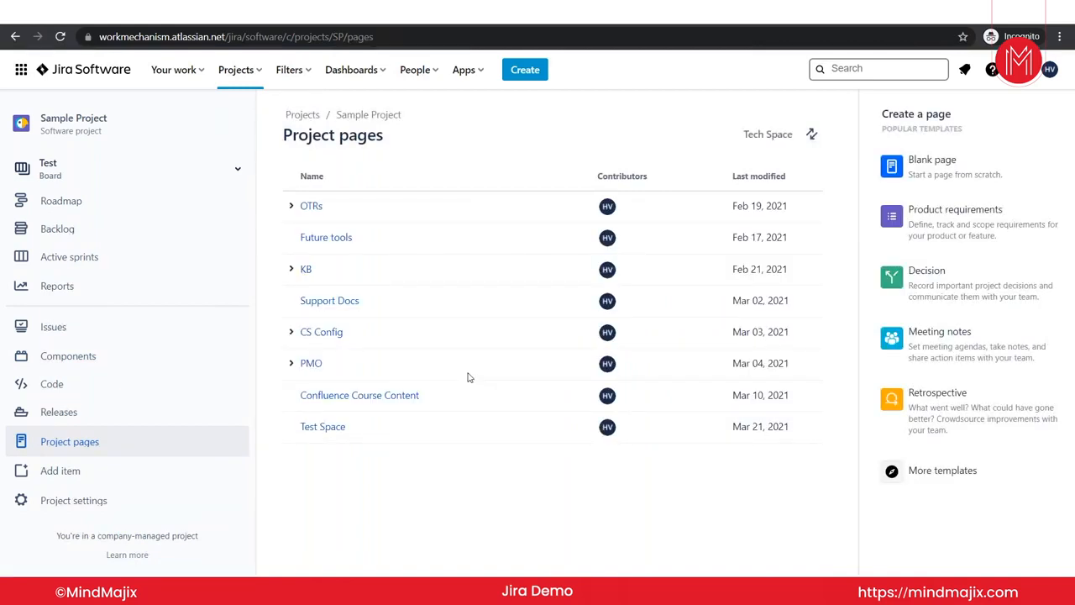
# - Open the project settings, view the People page and look through the available settings categories
pyautogui.click(95, 503)
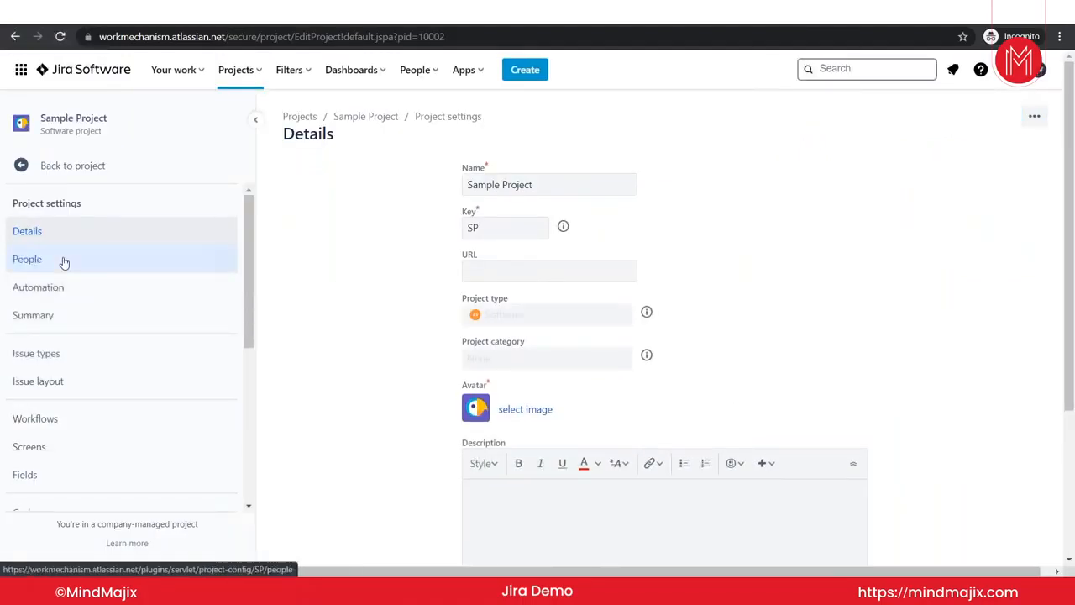
pyautogui.click(64, 262)
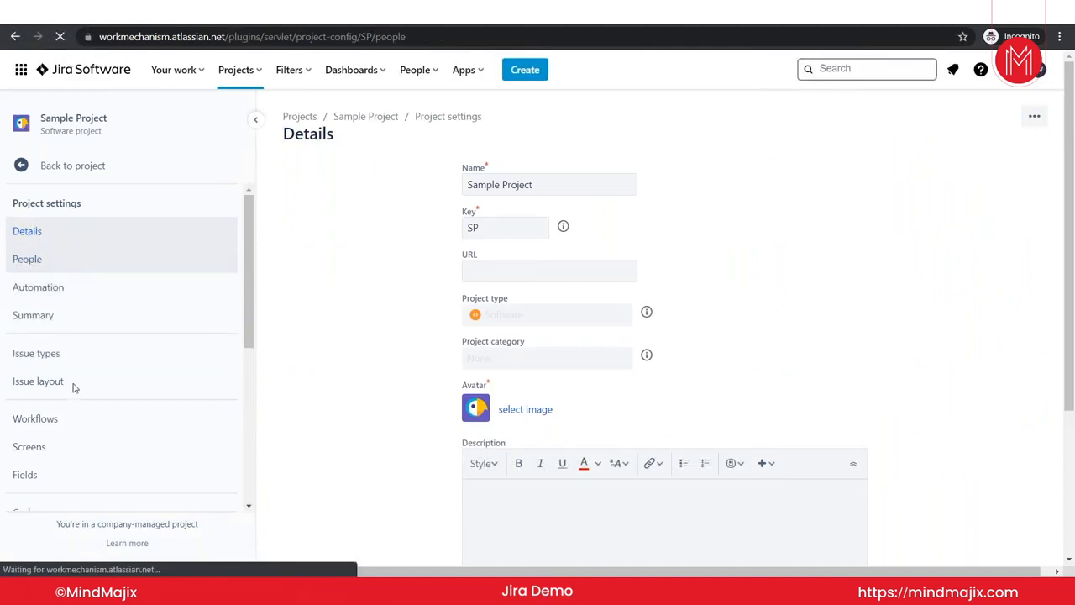
pyautogui.scroll(-3, 72, 394)
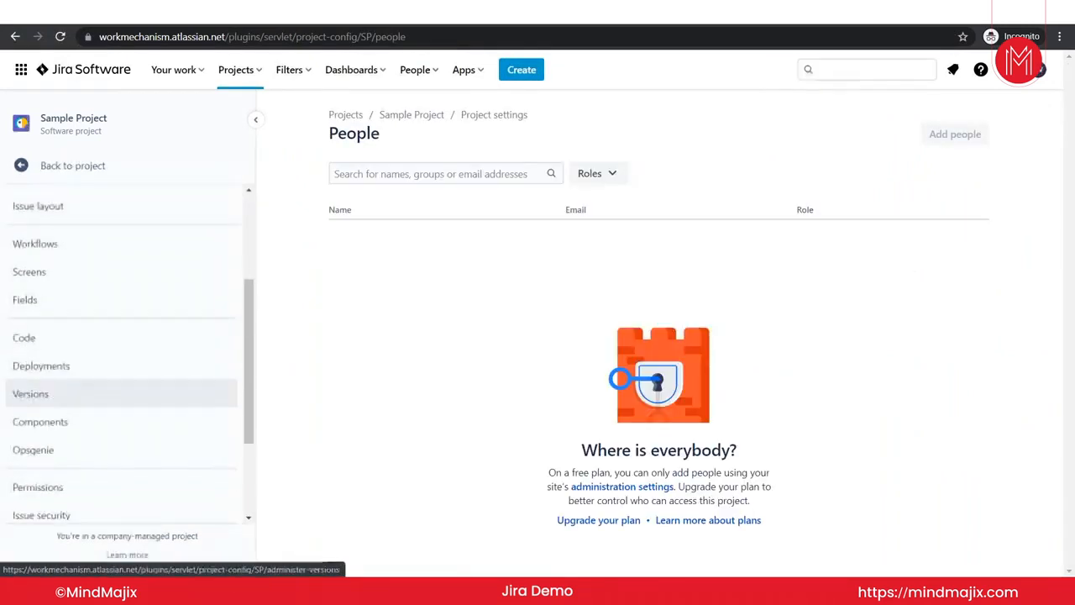
pyautogui.scroll(3, 76, 395)
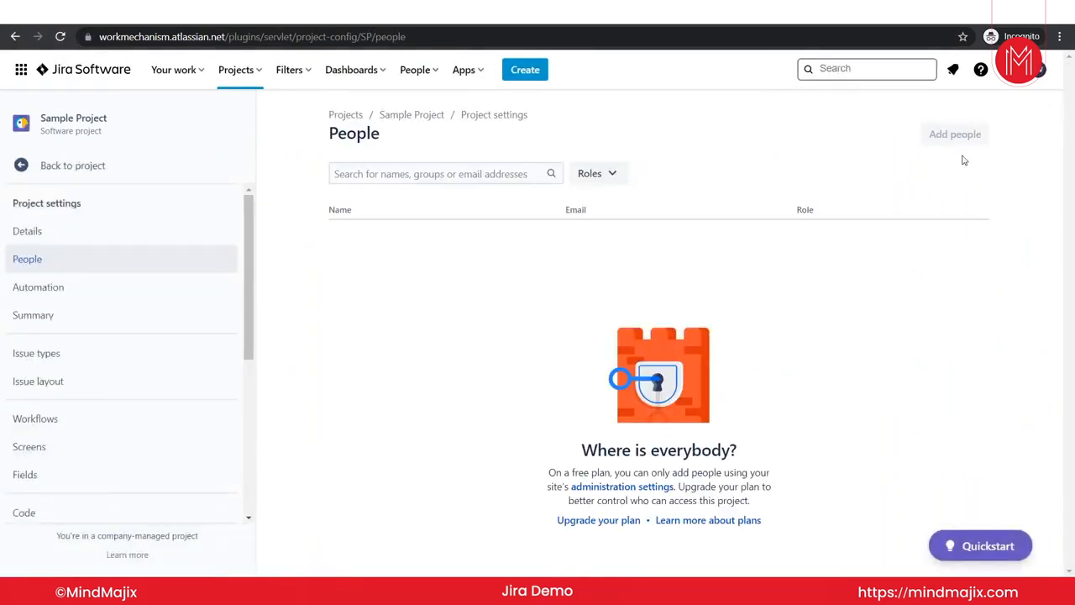
# - Look through the Jira settings options and open the global Issues settings to view the issue types
pyautogui.click(1008, 76)
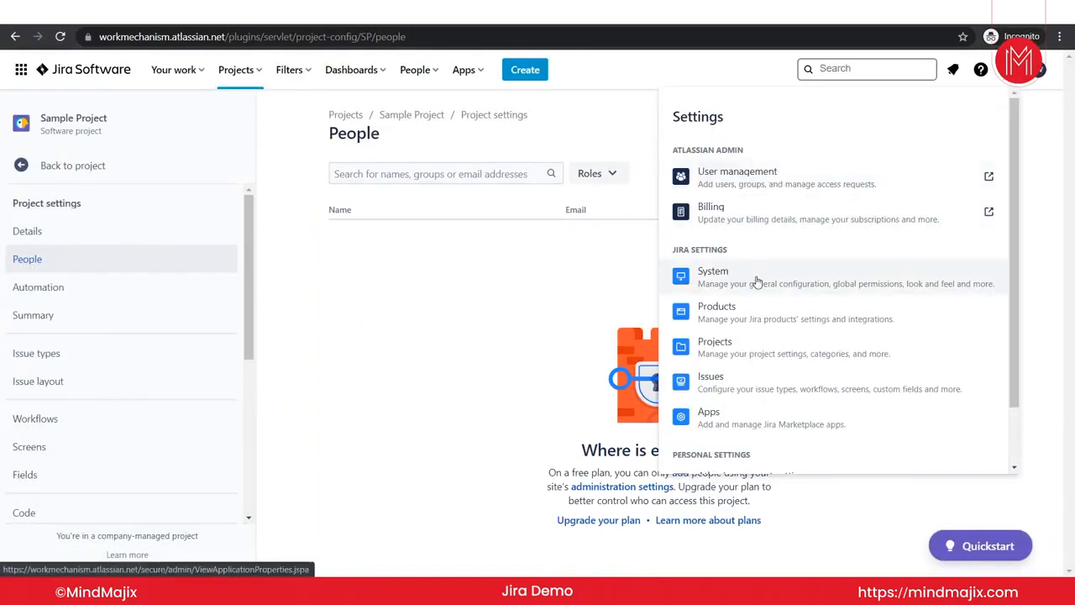
pyautogui.click(424, 312)
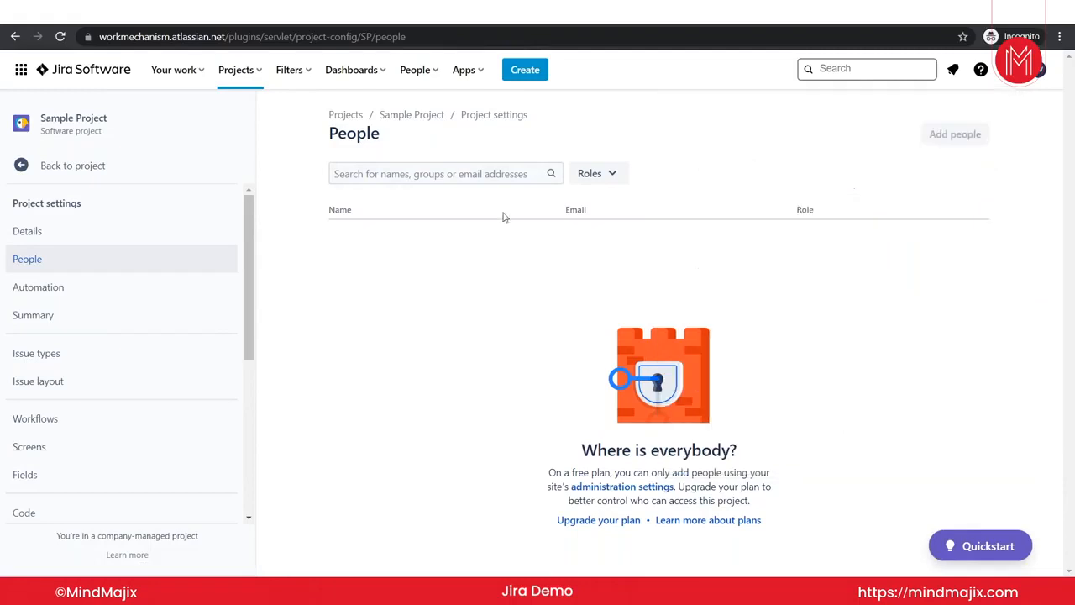
pyautogui.click(1008, 74)
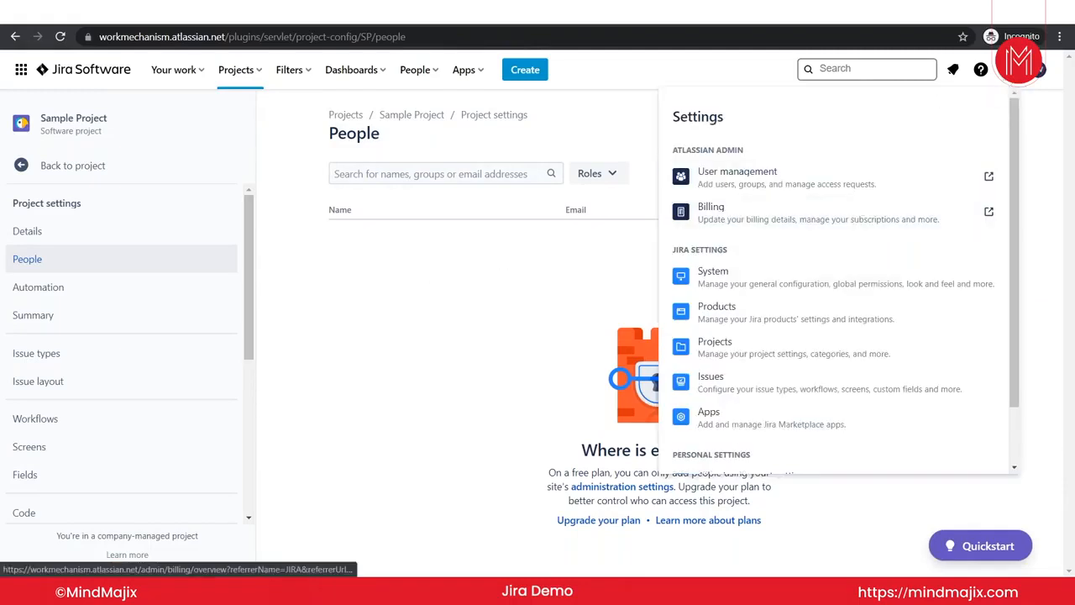
pyautogui.scroll(-2, 771, 310)
pyautogui.click(713, 309)
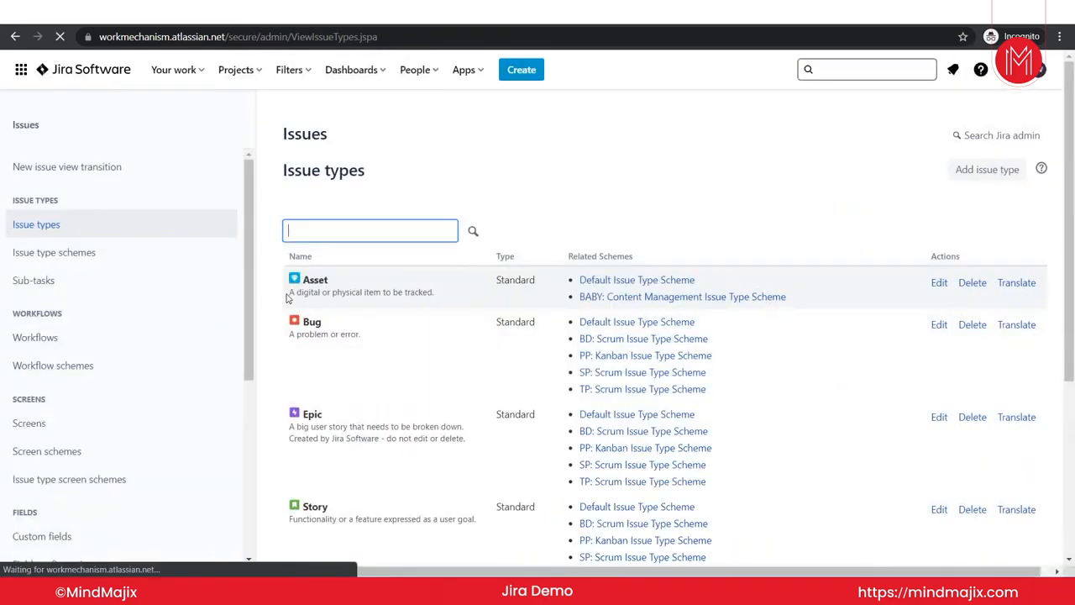
# - View the Workflows and Screens pages in the issue settings and look through the remaining field, feature and attribute categories
pyautogui.click(66, 344)
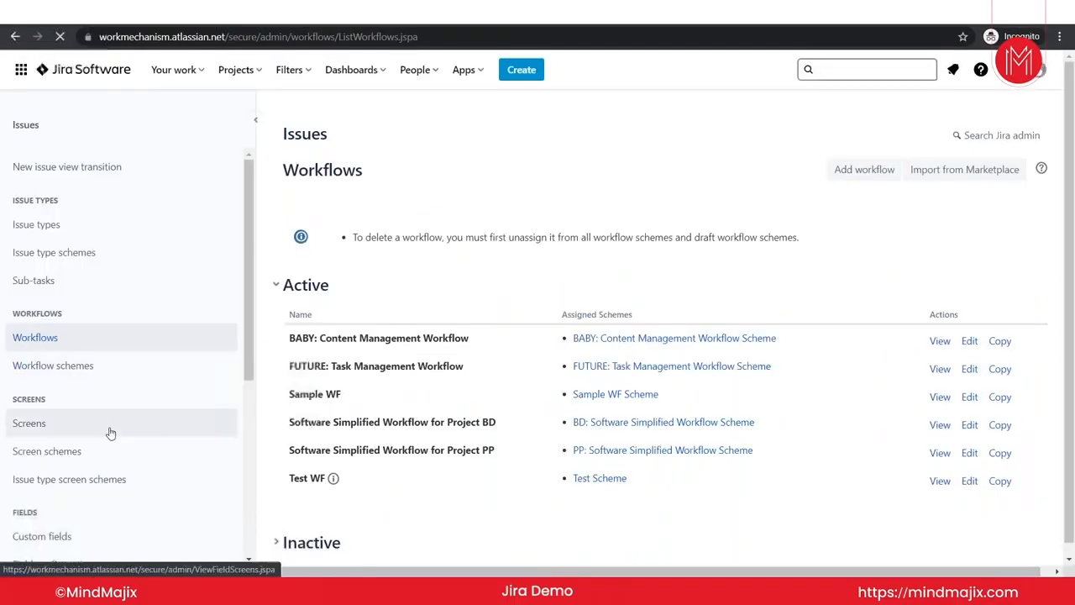
pyautogui.click(52, 418)
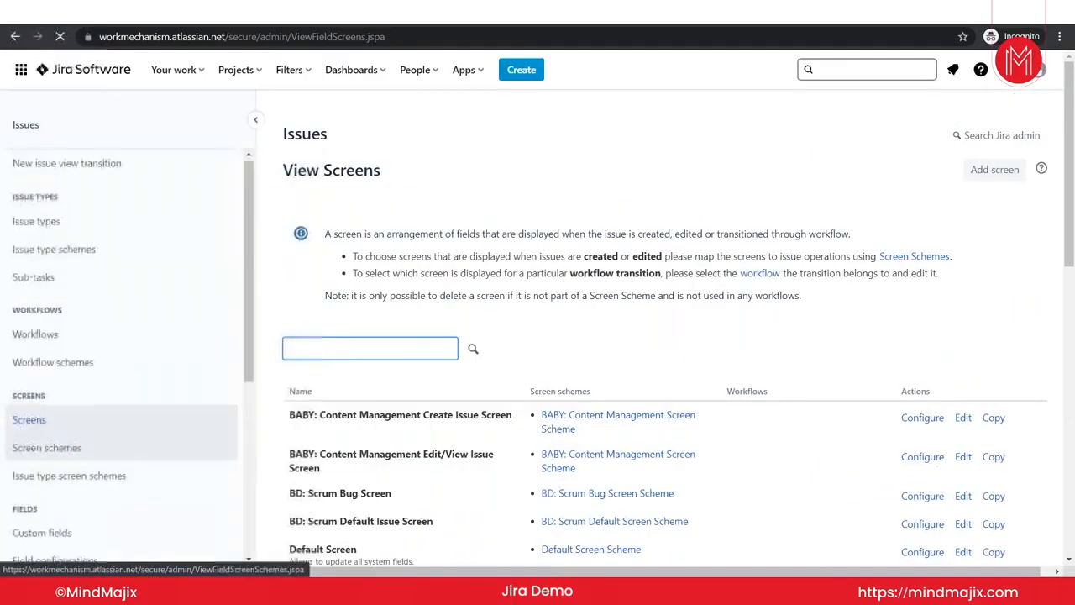
pyautogui.scroll(-5, 118, 412)
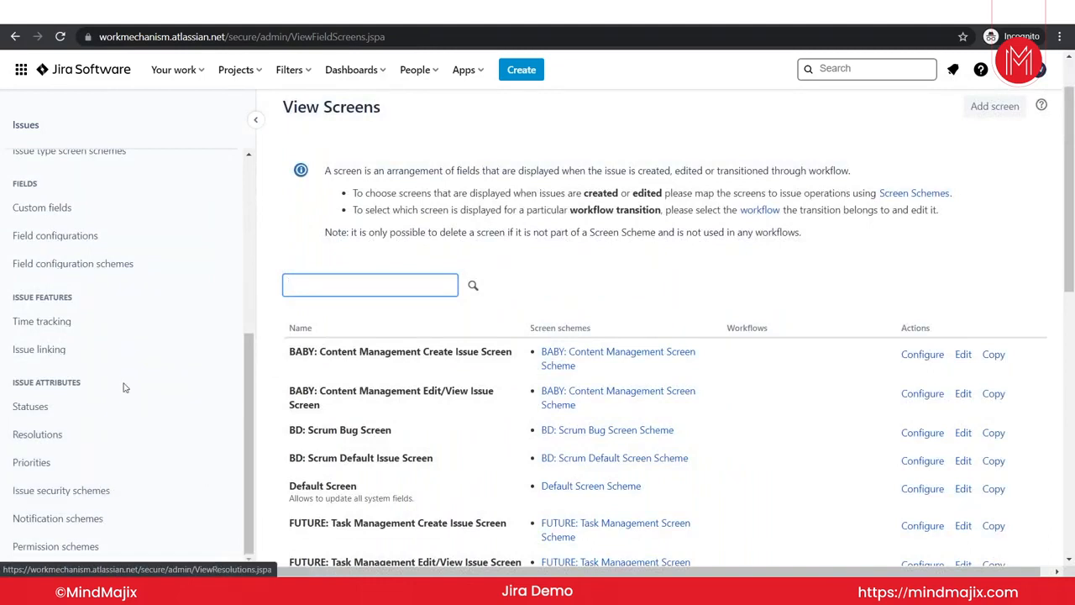
pyautogui.scroll(4, 168, 333)
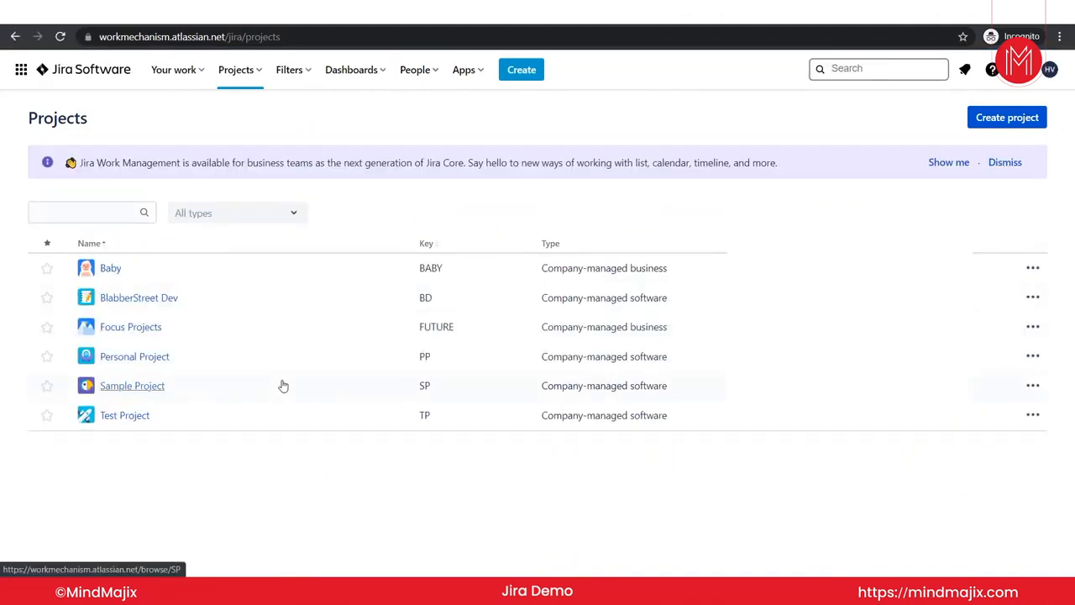
# - Go to the list of all projects and start creating a new project
pyautogui.click(239, 70)
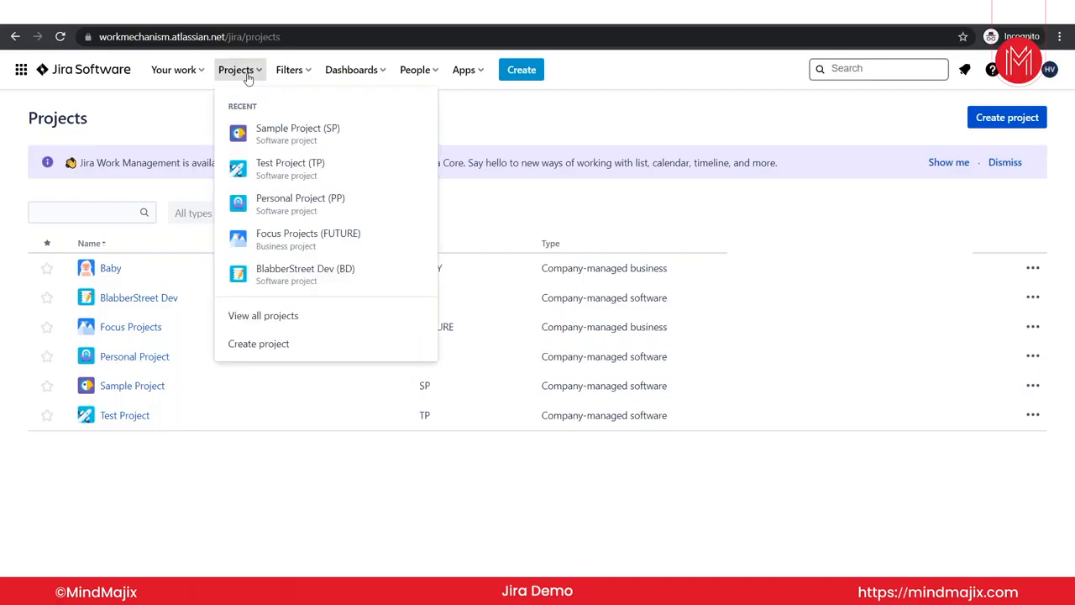
pyautogui.click(281, 317)
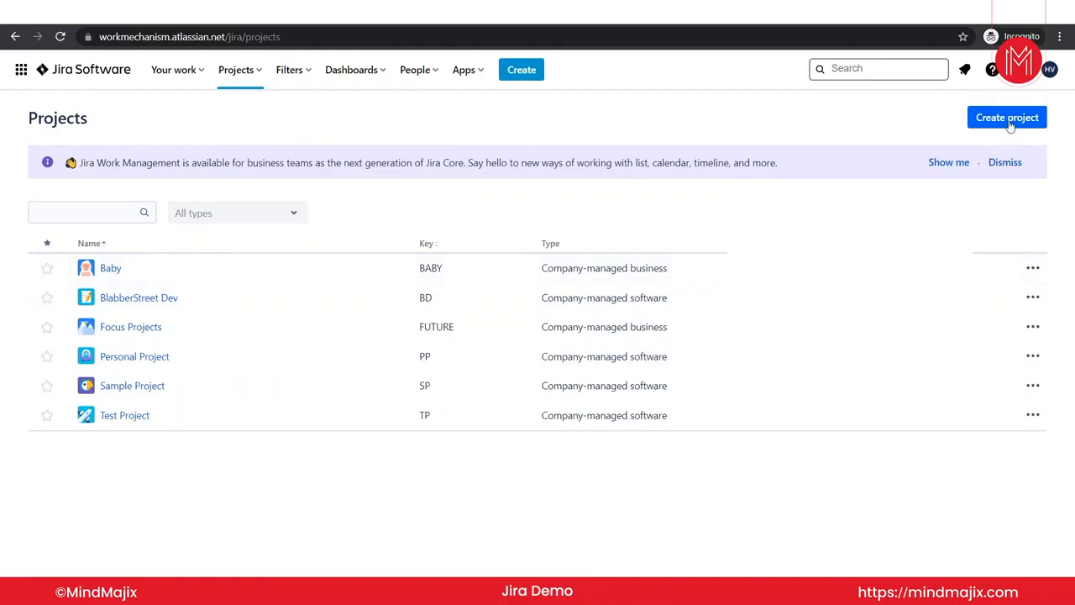
pyautogui.click(257, 80)
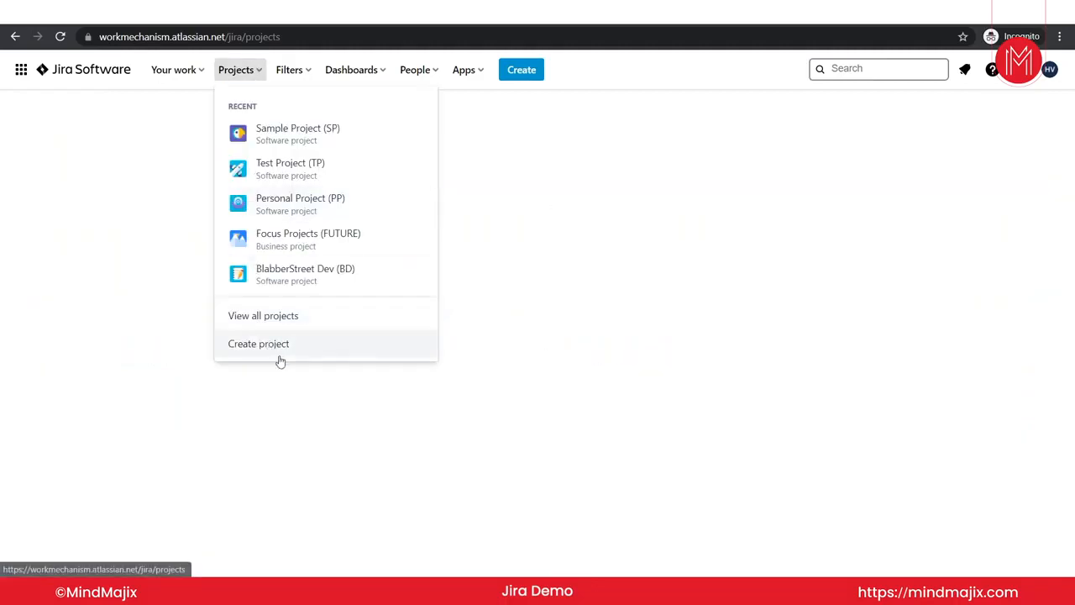
pyautogui.click(370, 481)
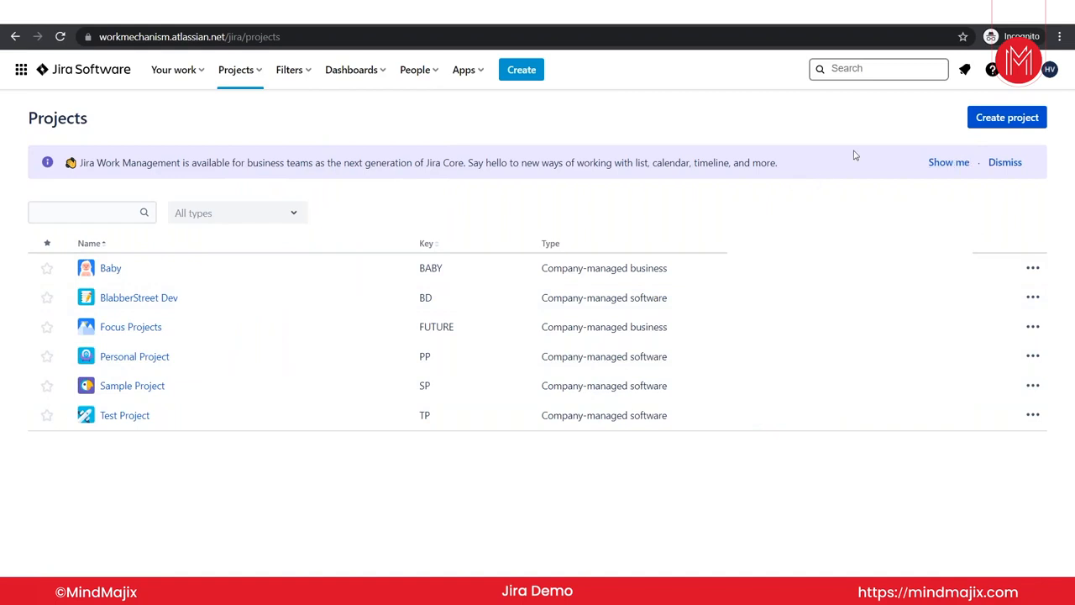
pyautogui.click(1007, 119)
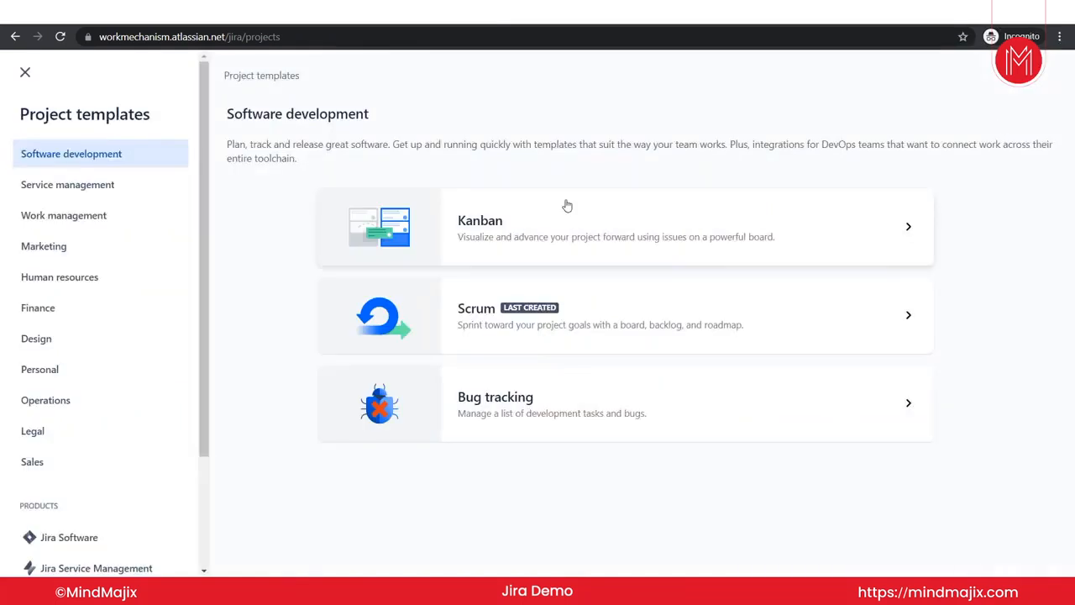
# - Browse the project template categories, viewing the Finance, Marketing and Sales templates
pyautogui.scroll(-3, 132, 302)
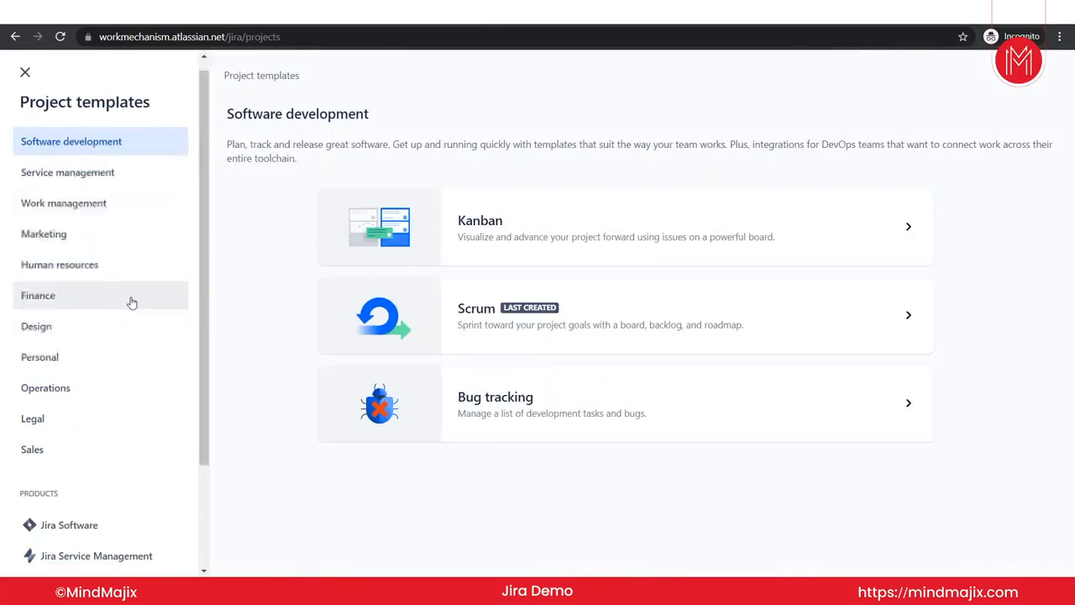
pyautogui.scroll(3, 132, 302)
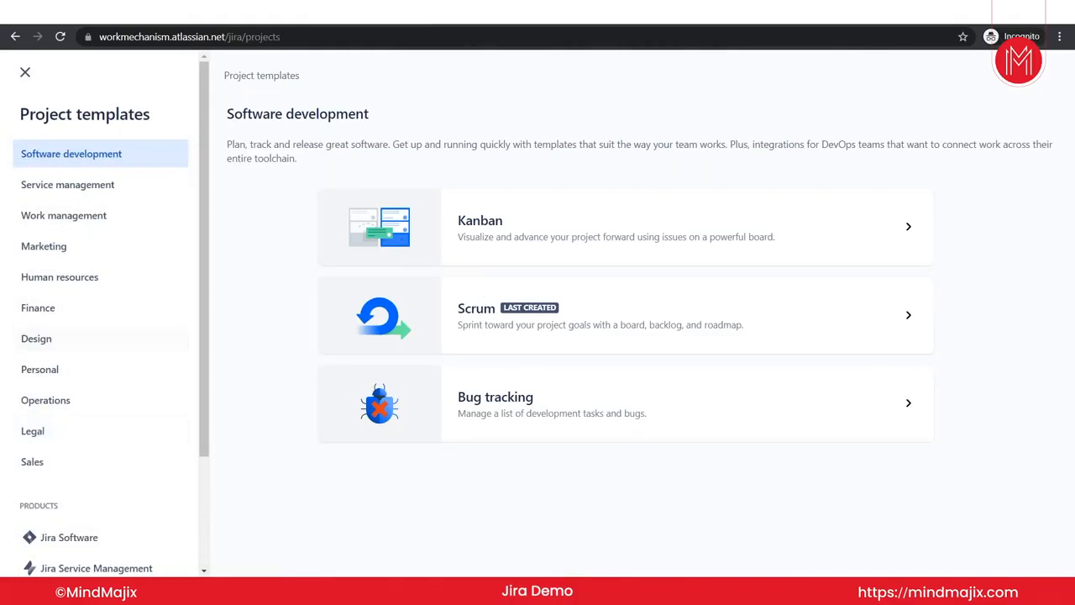
pyautogui.click(48, 317)
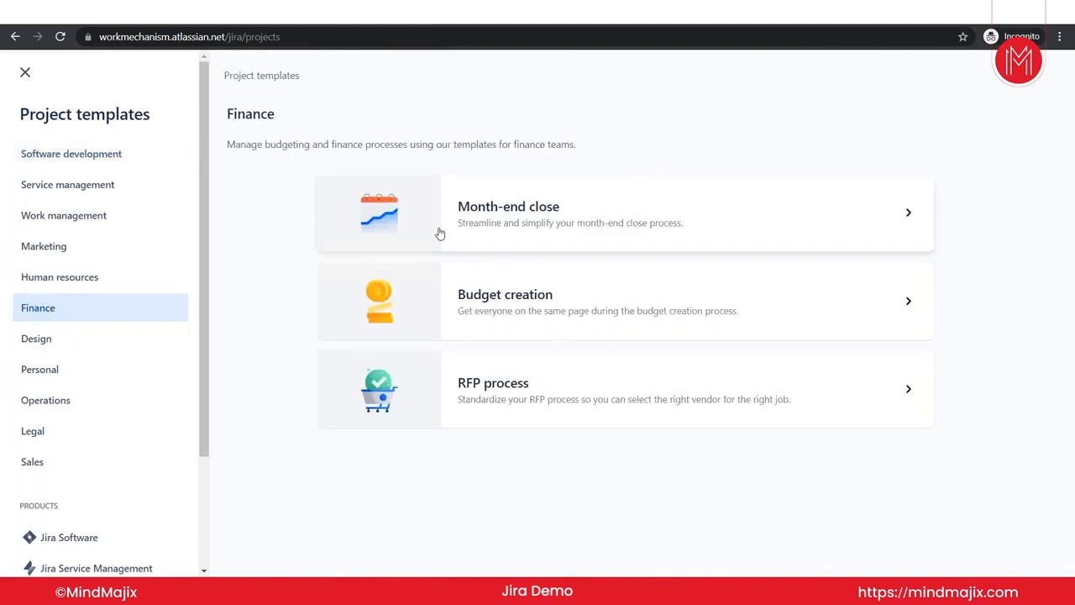
pyautogui.click(69, 247)
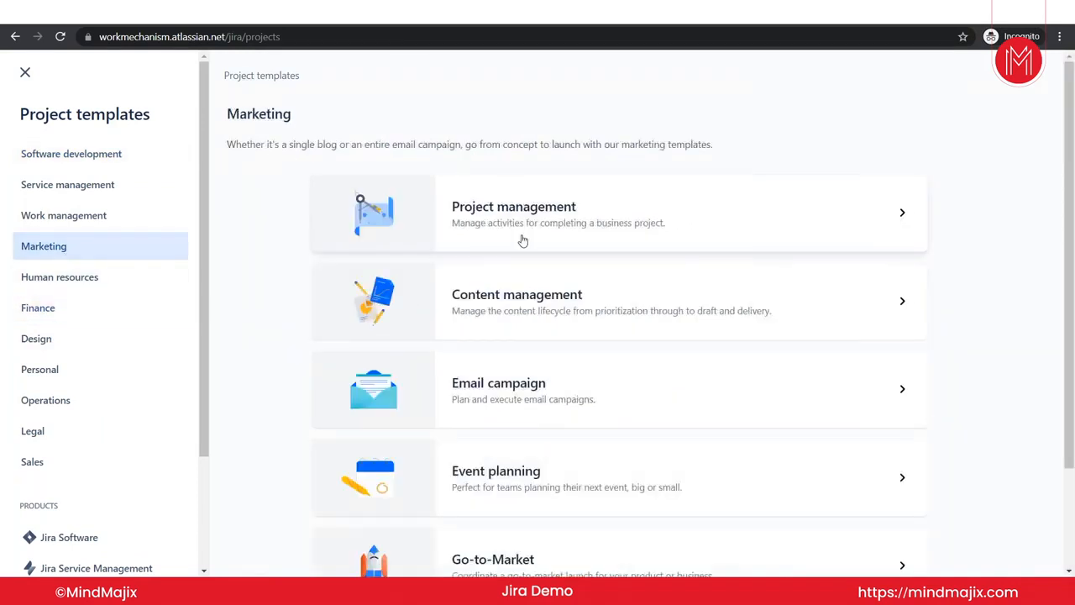
pyautogui.scroll(-2, 534, 460)
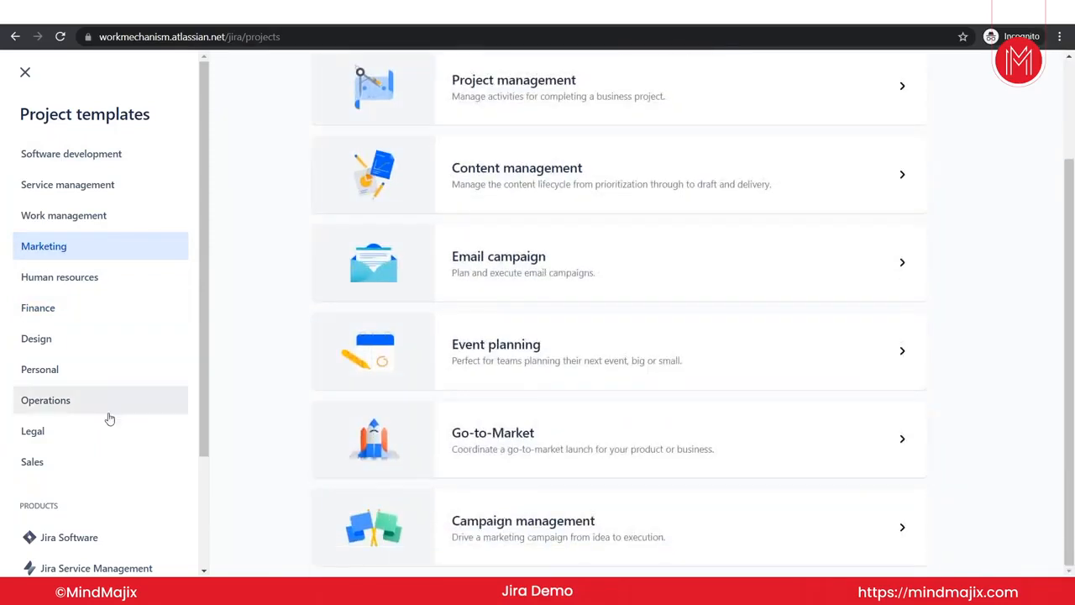
pyautogui.scroll(-1, 109, 419)
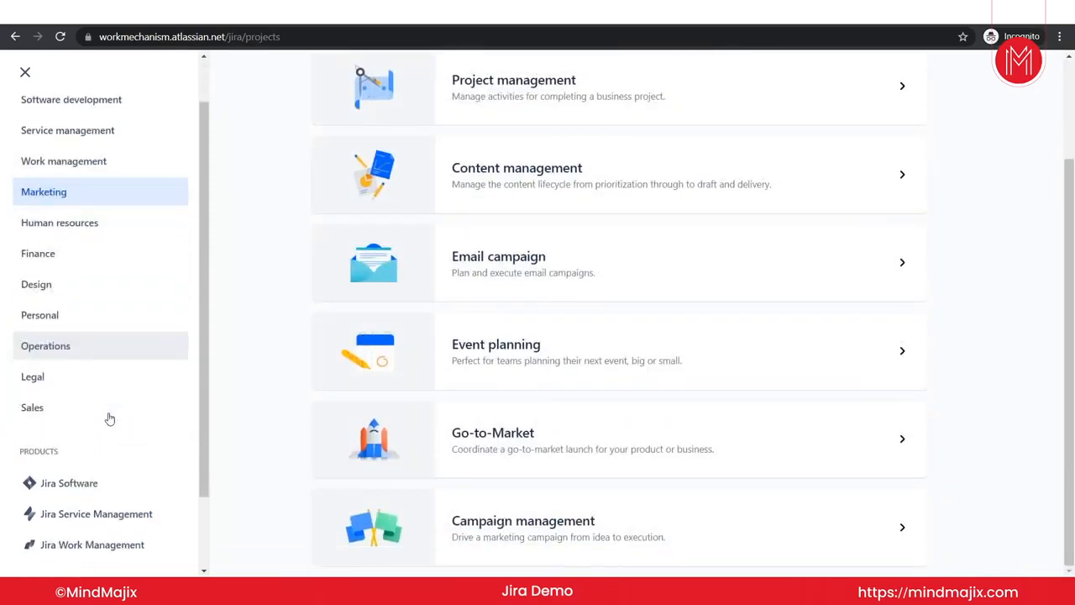
pyautogui.click(65, 410)
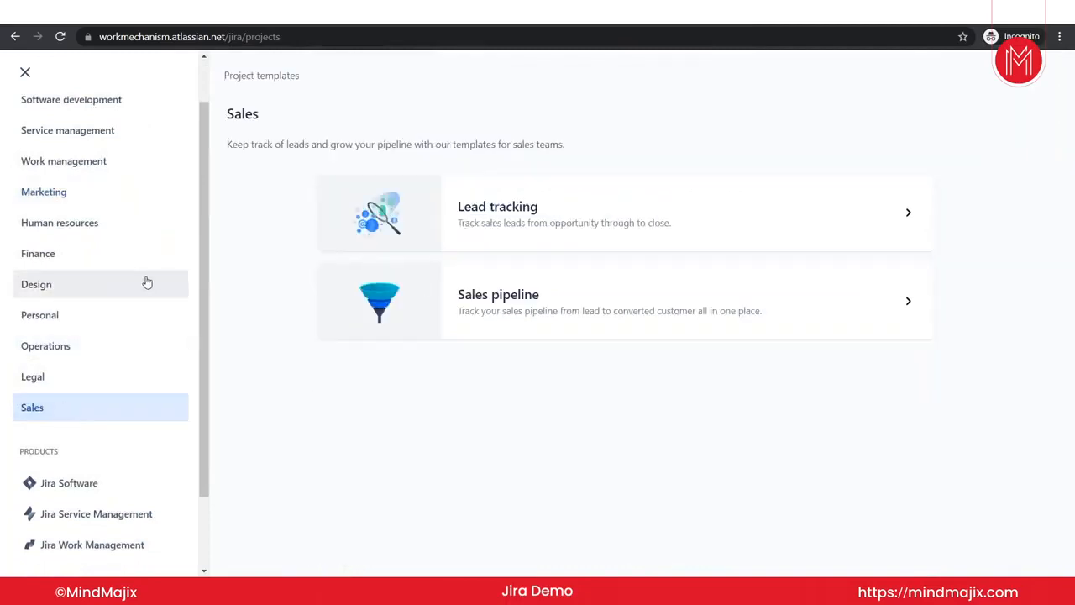
pyautogui.scroll(1, 141, 279)
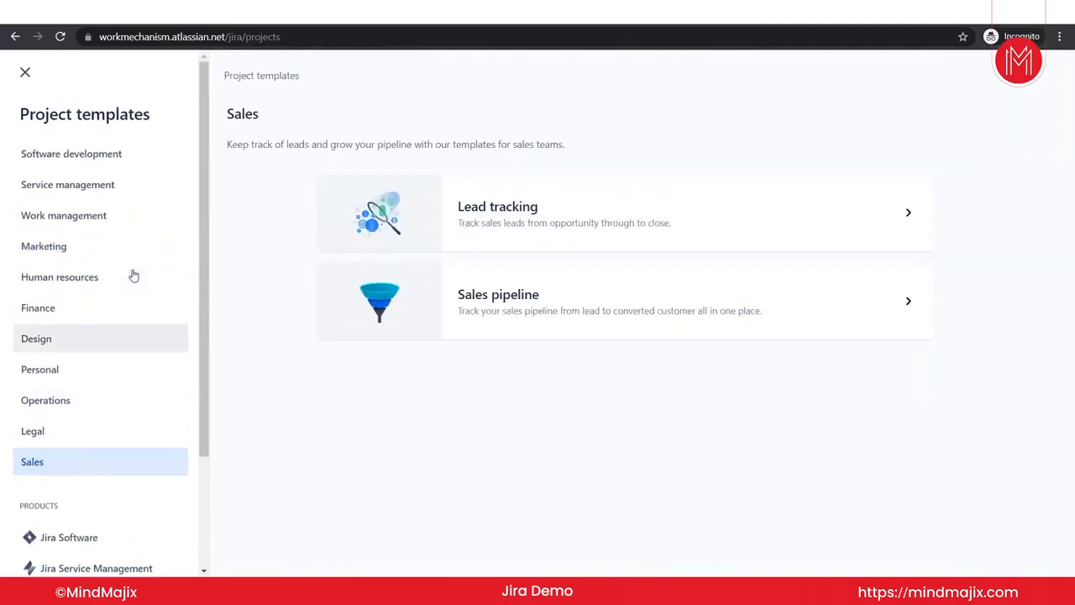
# - Open the Scrum template from the Software development category and read through its description, issue types and workflow
pyautogui.click(126, 160)
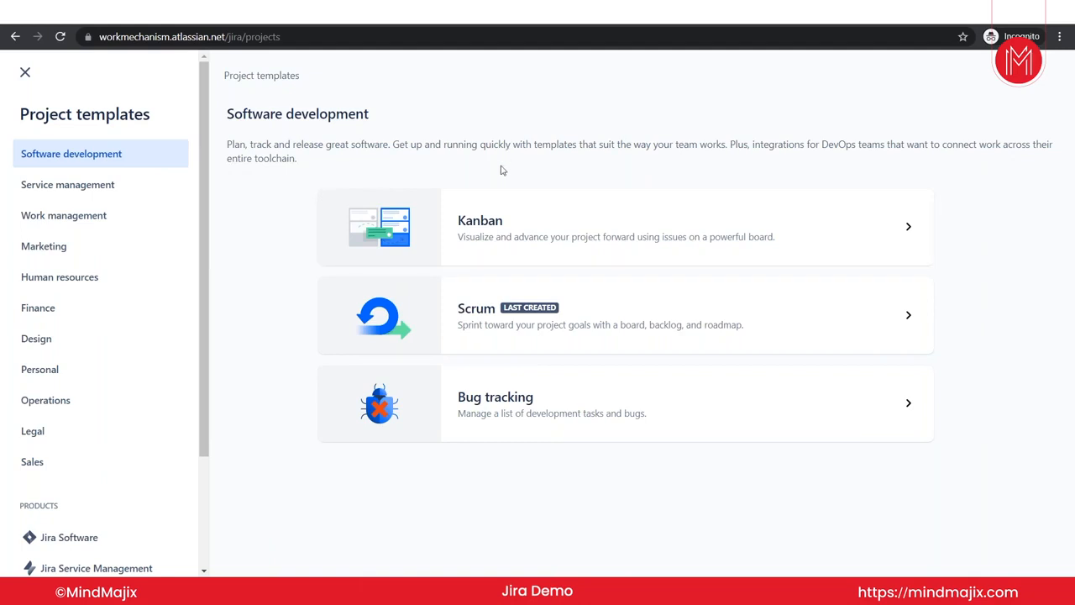
pyautogui.click(627, 320)
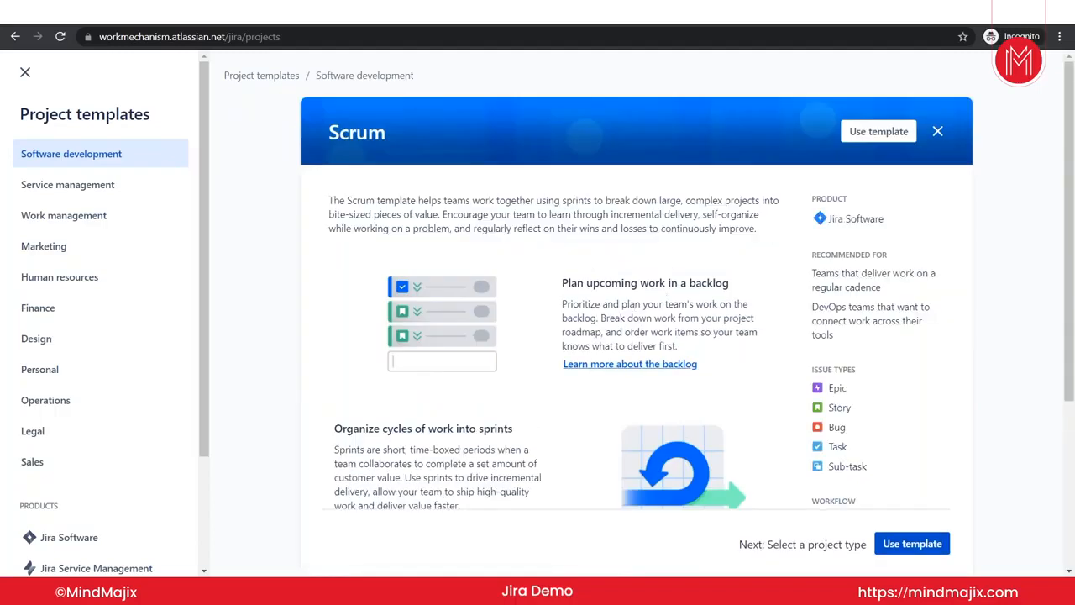
pyautogui.scroll(-3, 628, 320)
pyautogui.scroll(3, 547, 323)
pyautogui.scroll(-5, 547, 323)
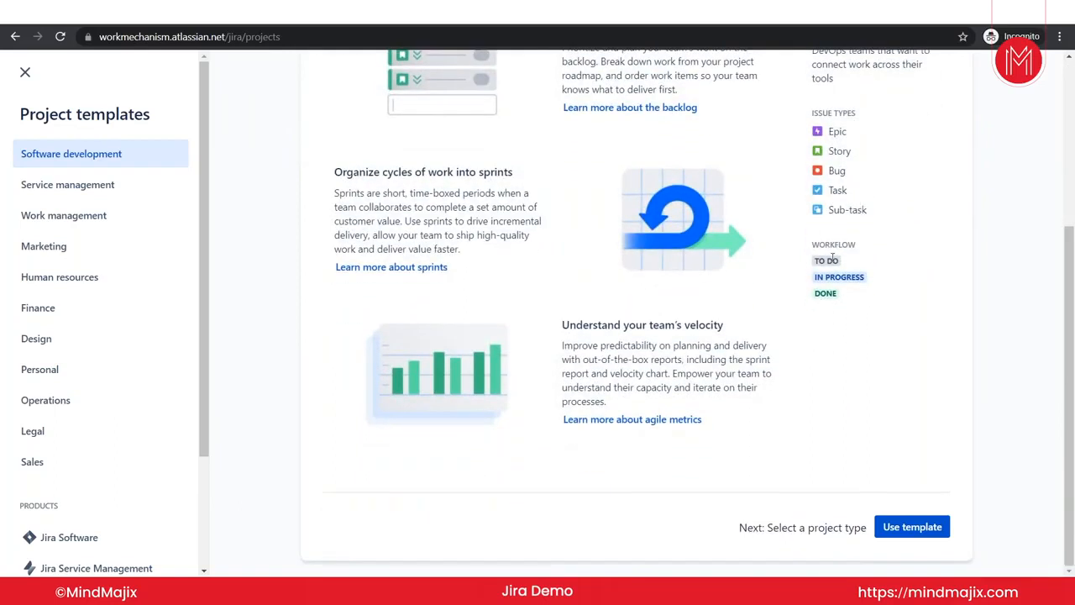
pyautogui.scroll(3, 640, 245)
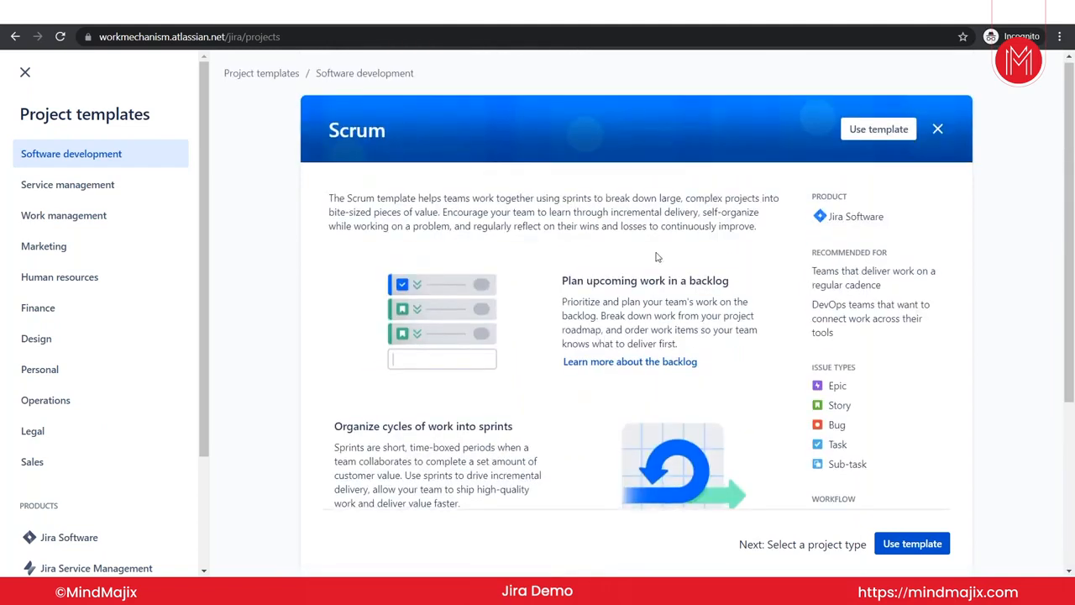
pyautogui.scroll(-3, 659, 254)
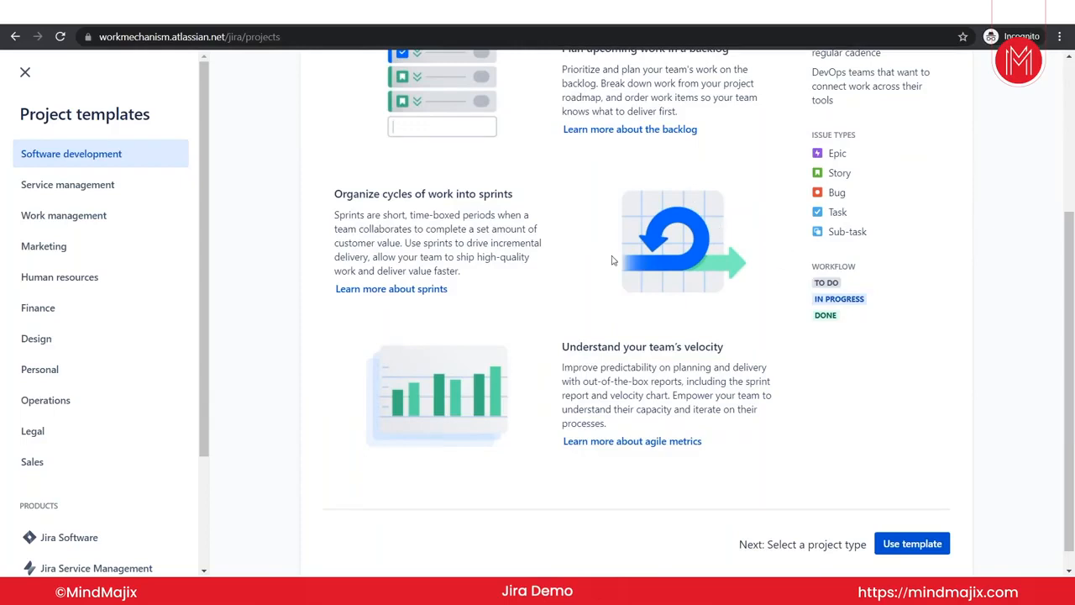
pyautogui.scroll(3, 612, 261)
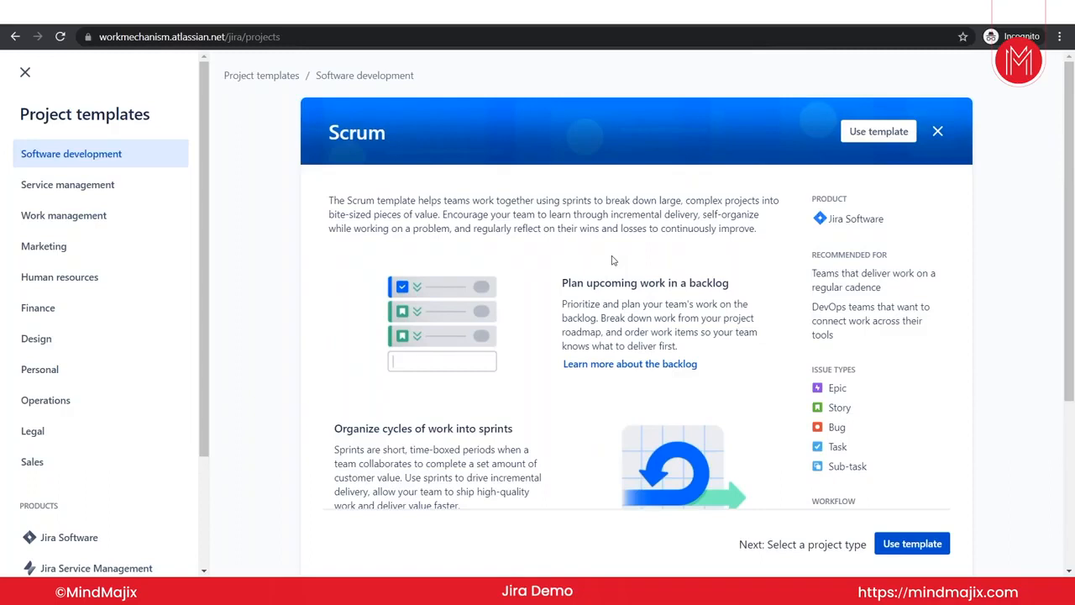
pyautogui.scroll(-3, 612, 260)
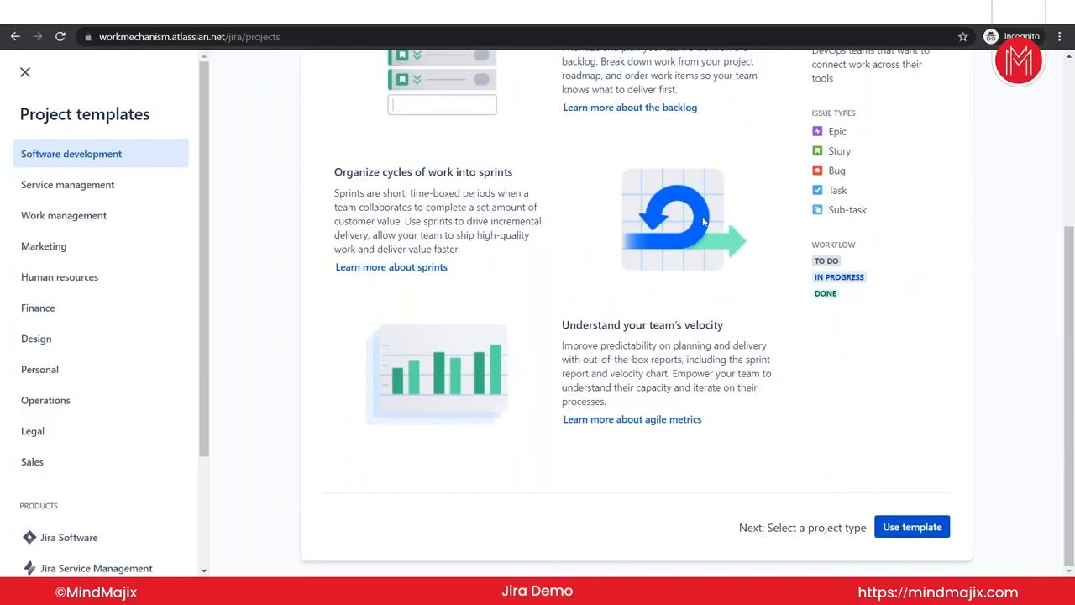
pyautogui.scroll(3, 704, 221)
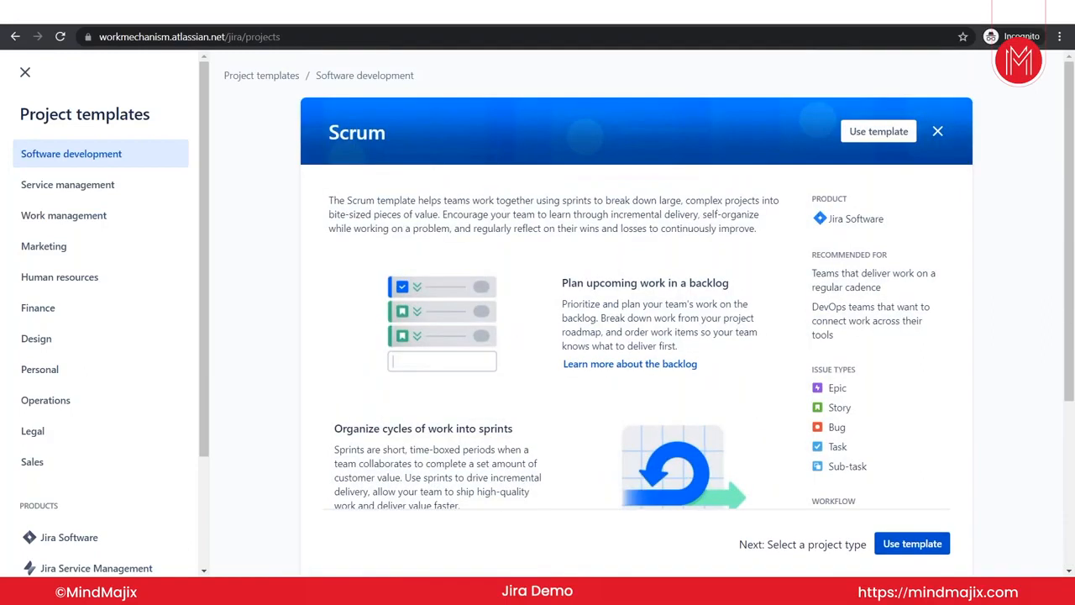
# - Use the Scrum template for the new project and compare the team-managed and company-managed project types
pyautogui.click(858, 140)
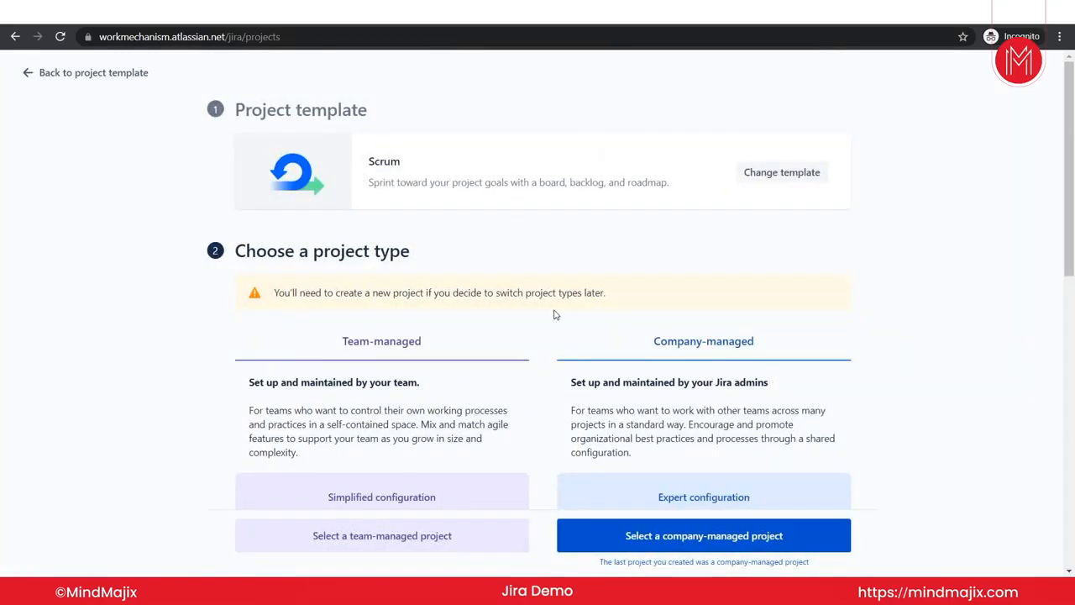
pyautogui.scroll(-1, 554, 312)
pyautogui.scroll(-3, 554, 314)
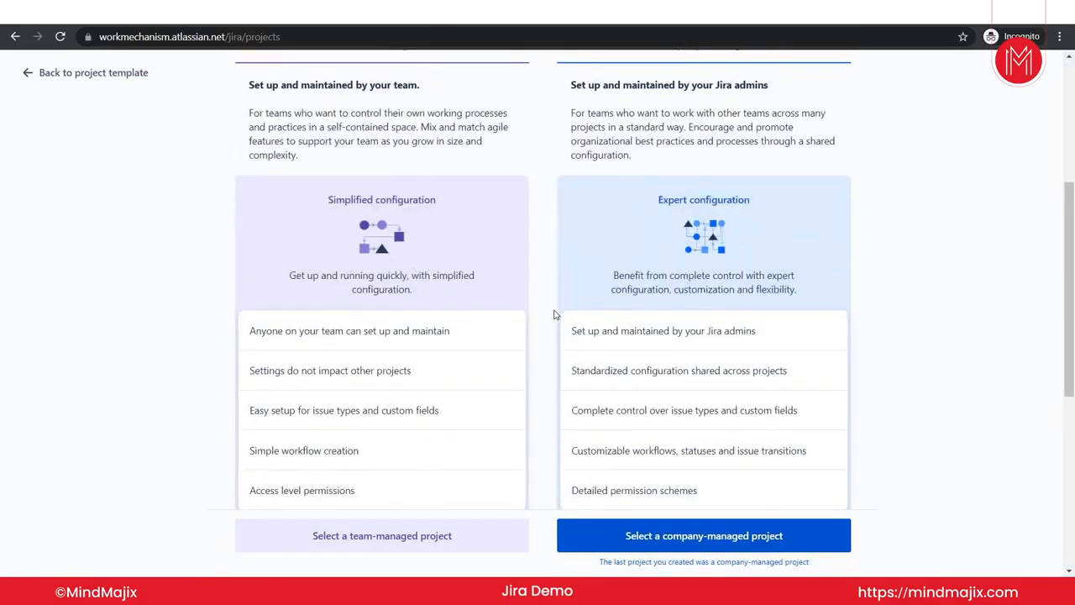
pyautogui.scroll(1, 553, 313)
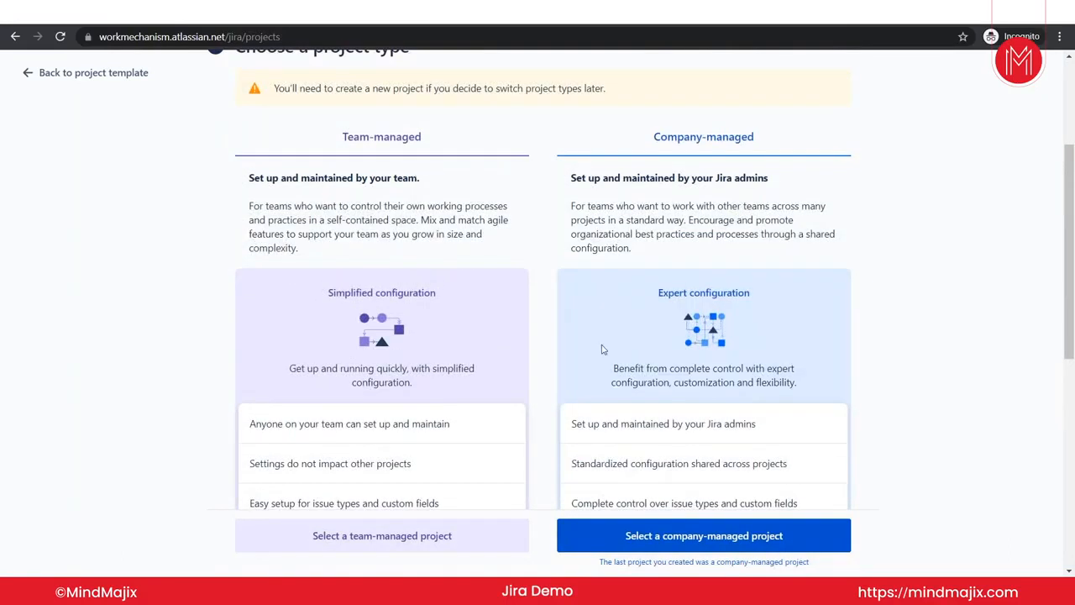
pyautogui.scroll(-3, 601, 348)
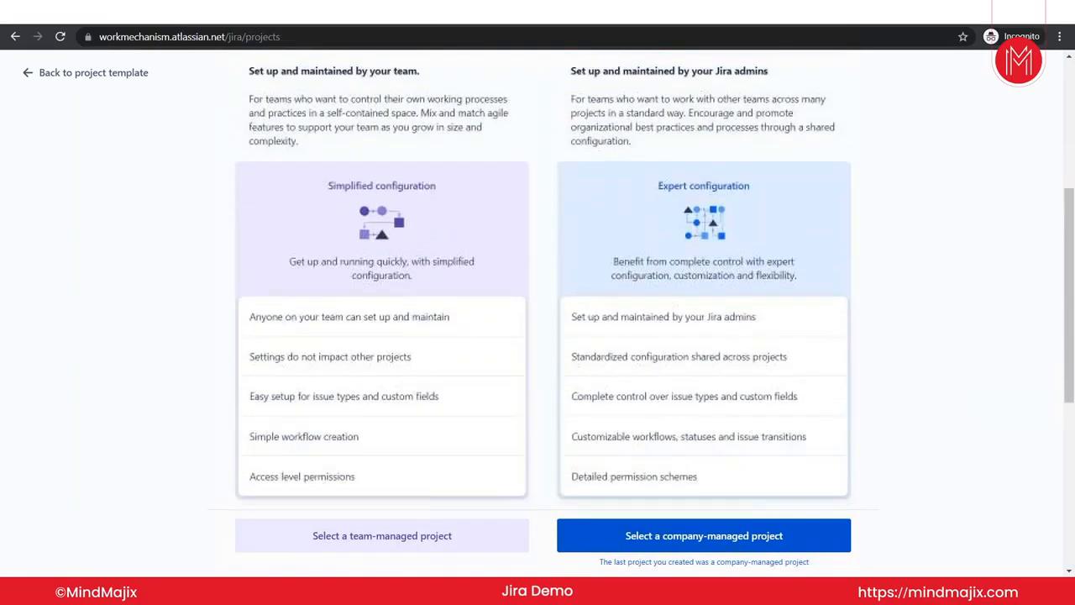
pyautogui.scroll(-1, 447, 359)
pyautogui.scroll(2, 446, 359)
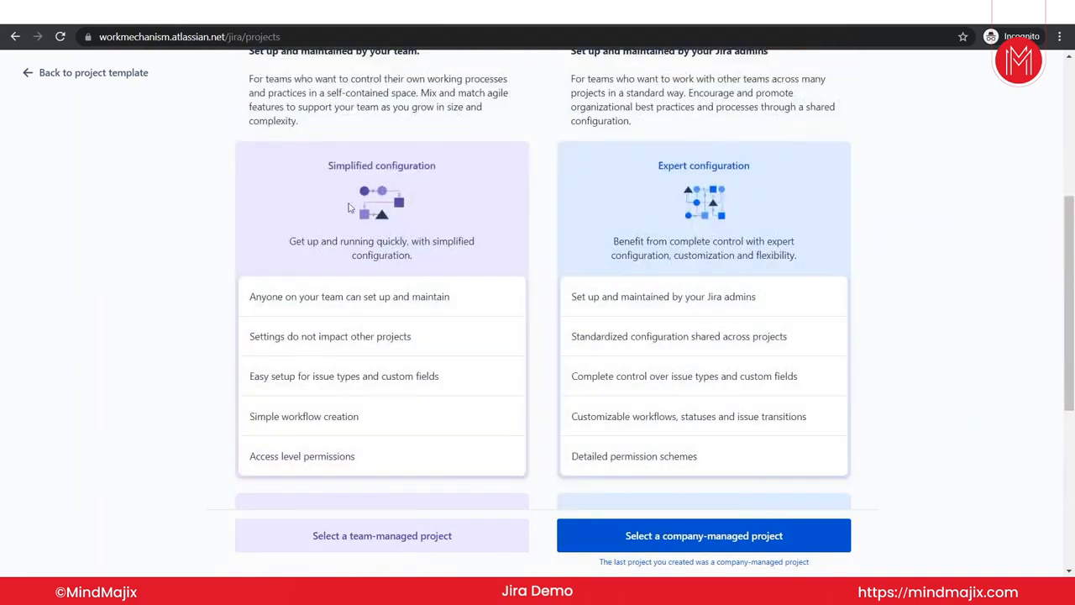
pyautogui.scroll(1, 688, 252)
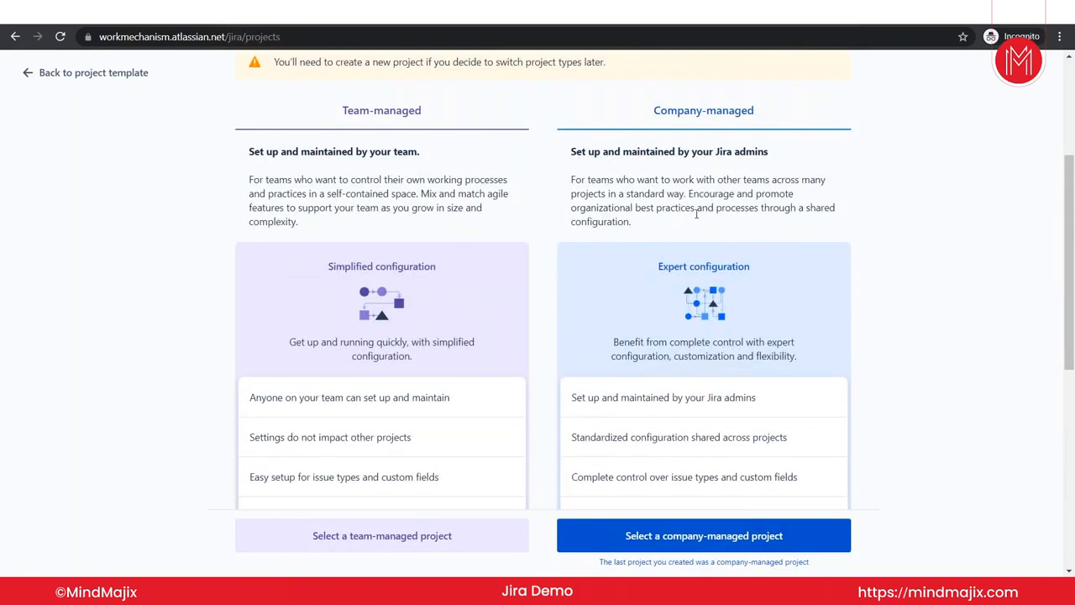
# - Compare the configuration and feature lists of both project types and choose a company-managed project
pyautogui.scroll(-4, 693, 335)
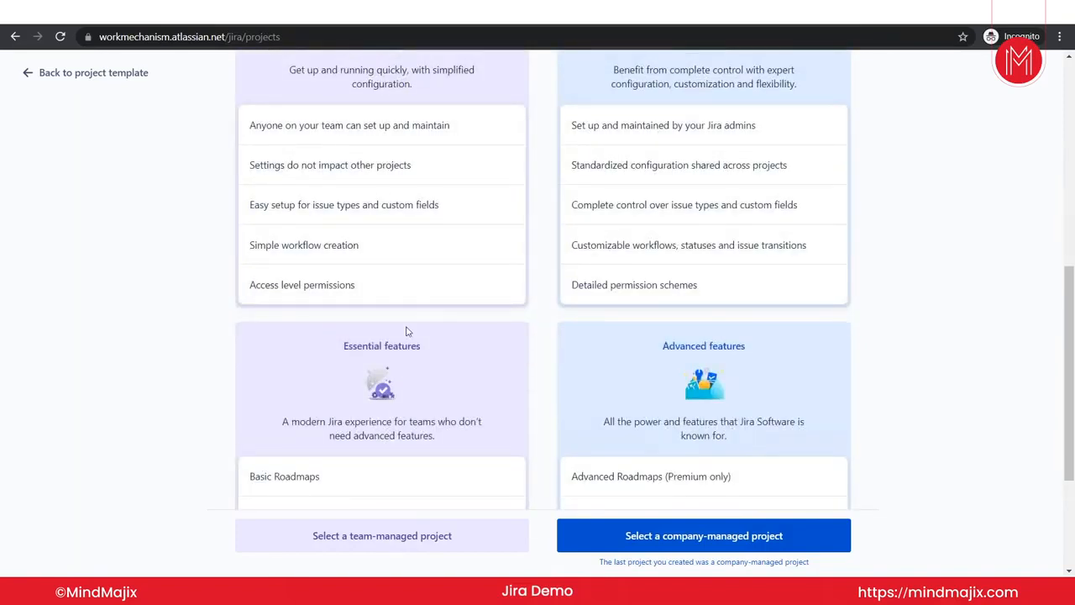
pyautogui.scroll(-1, 613, 279)
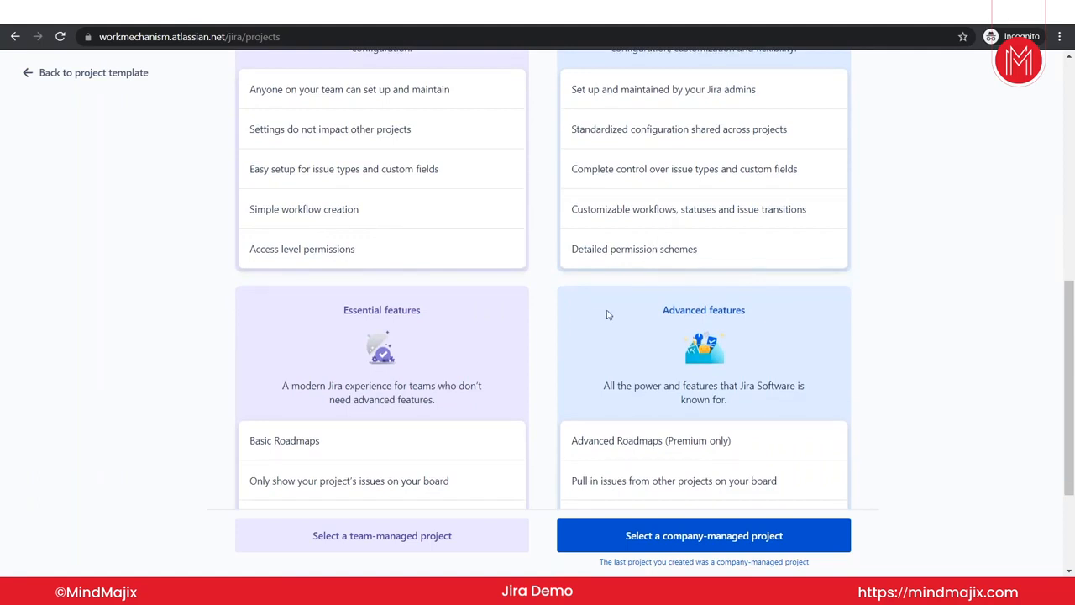
pyautogui.scroll(1, 555, 423)
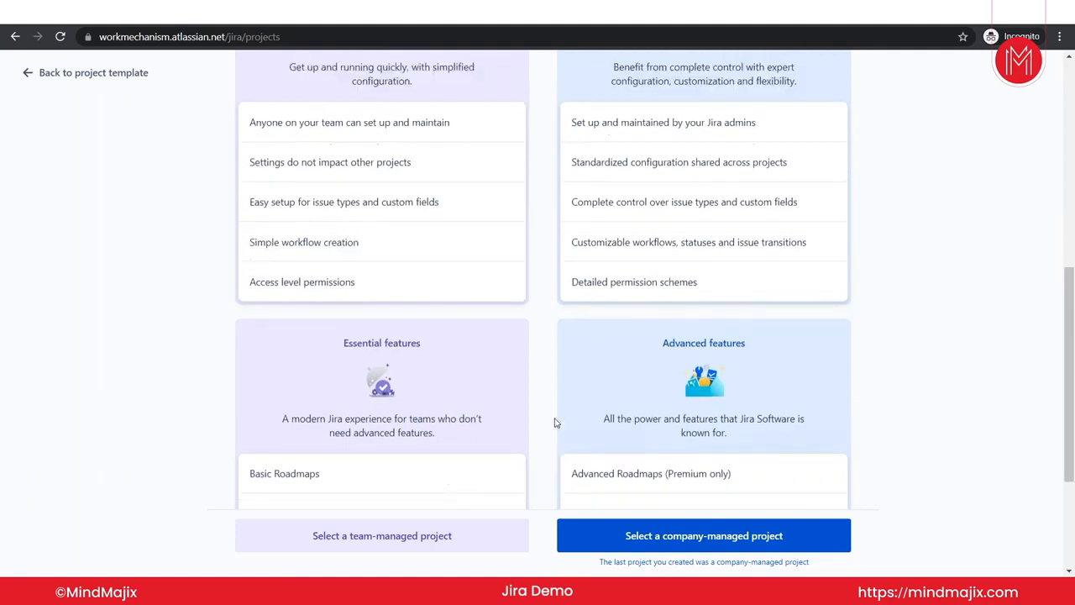
pyautogui.scroll(-3, 562, 398)
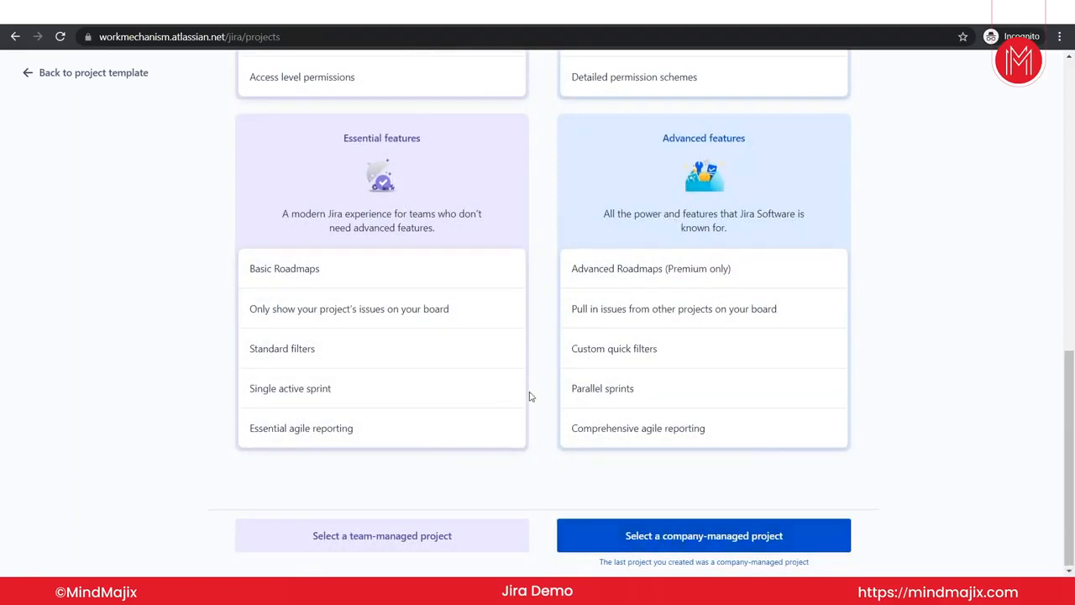
pyautogui.scroll(7, 529, 396)
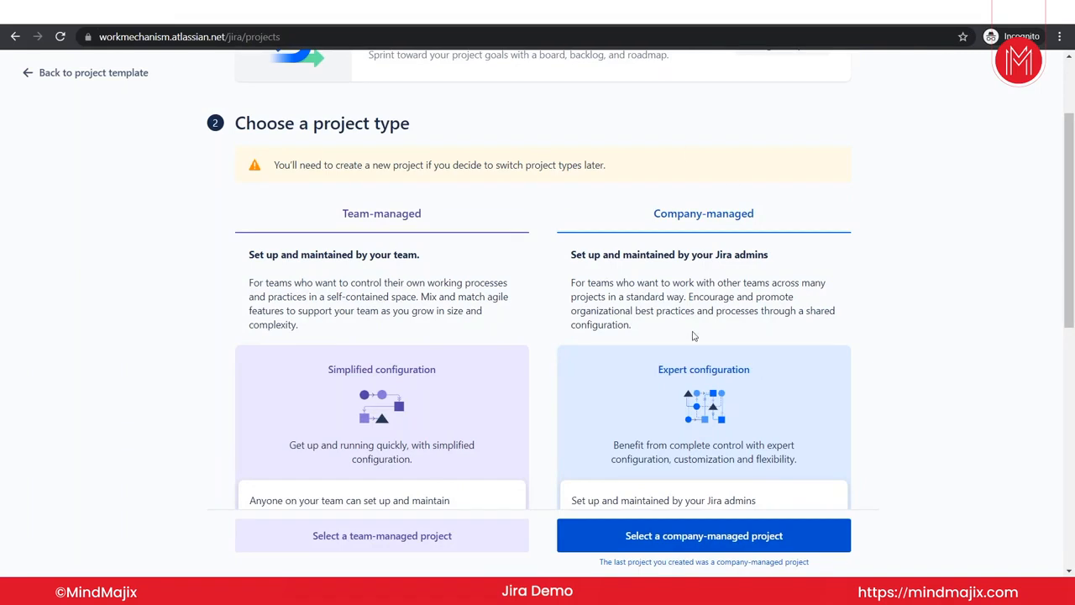
pyautogui.scroll(-6, 719, 405)
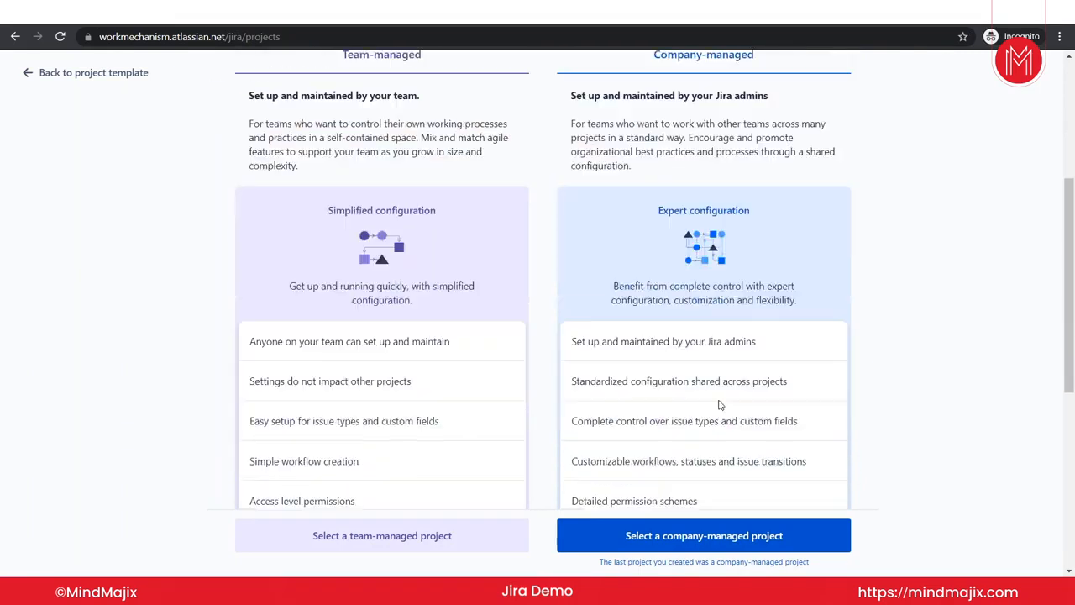
pyautogui.click(684, 531)
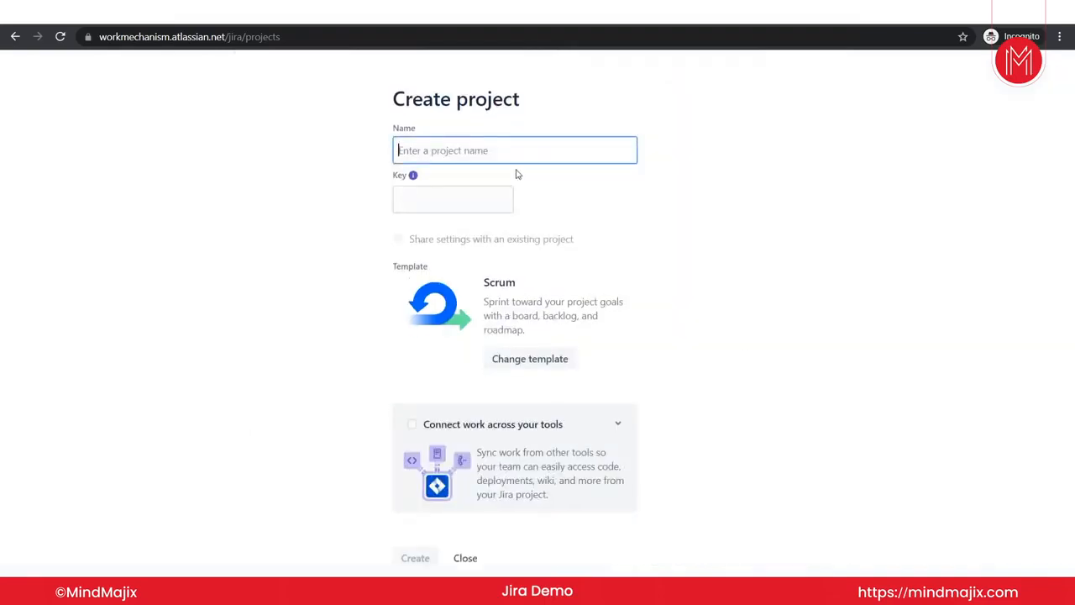
# - Name the new Scrum project "Demo Project"
pyautogui.press('capslock')
pyautogui.write('D')
pyautogui.press('capslock')
pyautogui.write('emo')
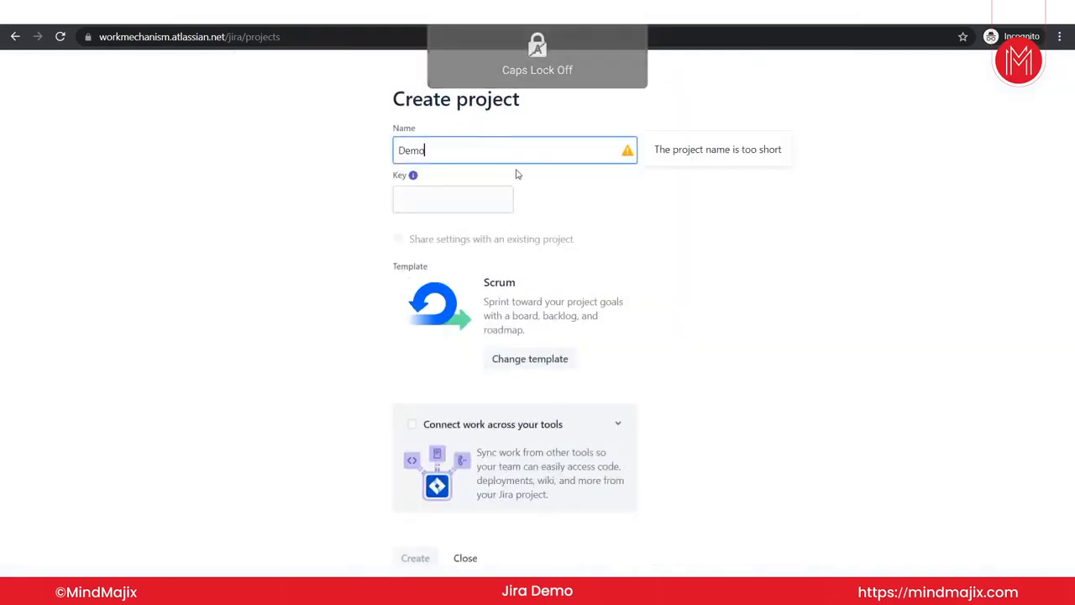
pyautogui.write(' project')
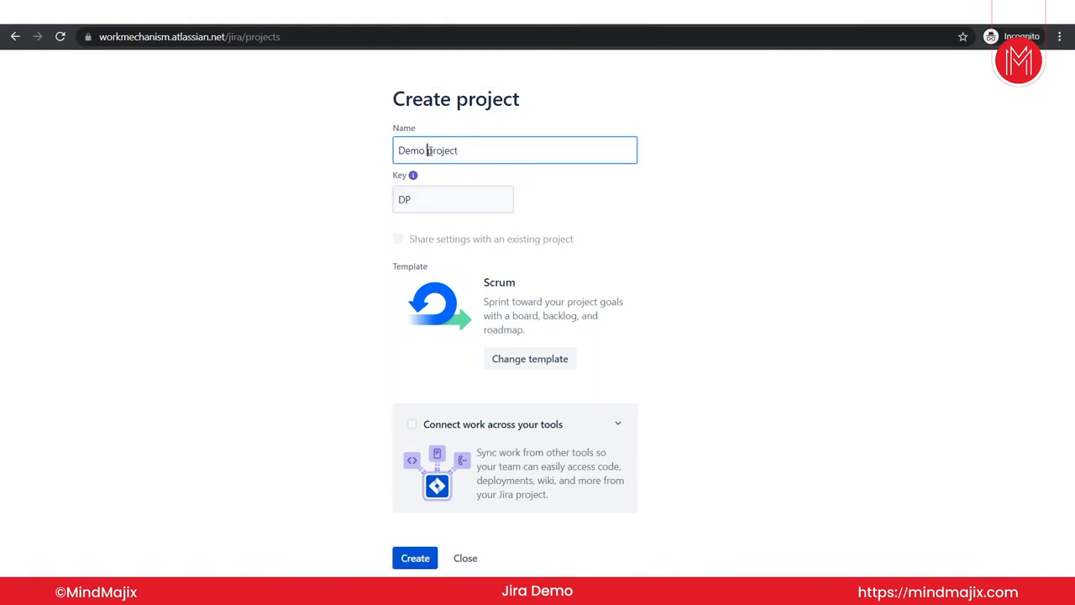
pyautogui.press('BackSpace')
pyautogui.press('capslock')
pyautogui.write('P')
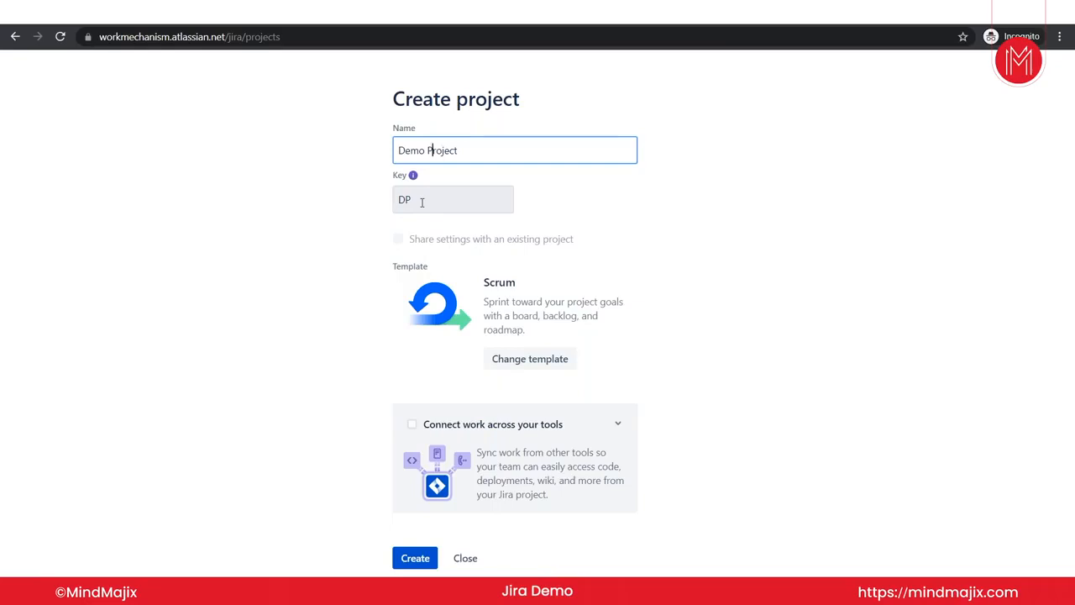
# - Set the project key to DH and create the project
pyautogui.click(430, 199)
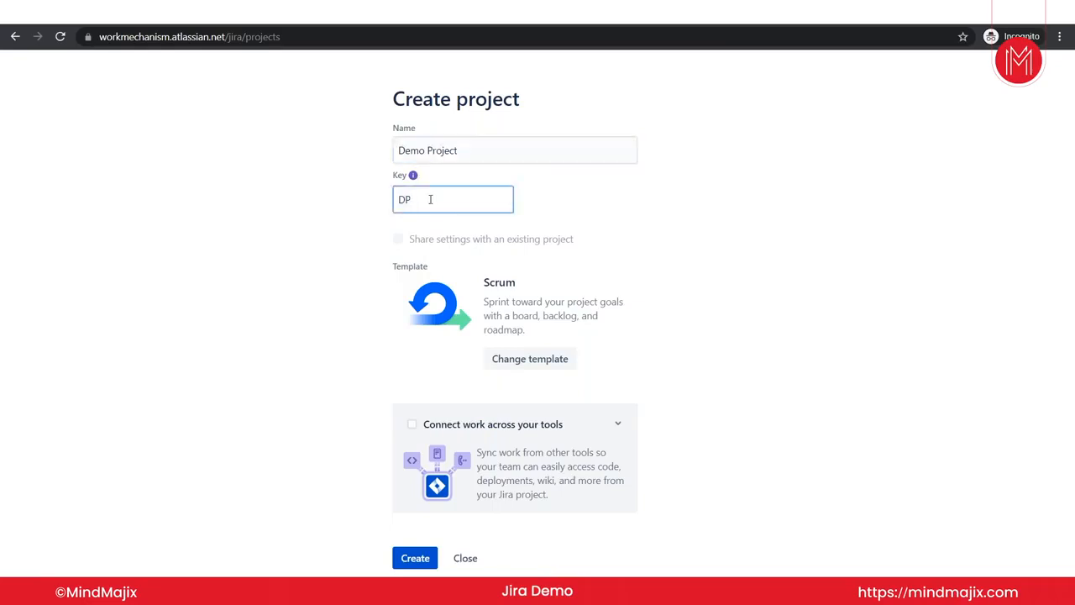
pyautogui.write('D')
pyautogui.press('capslock')
pyautogui.write('H')
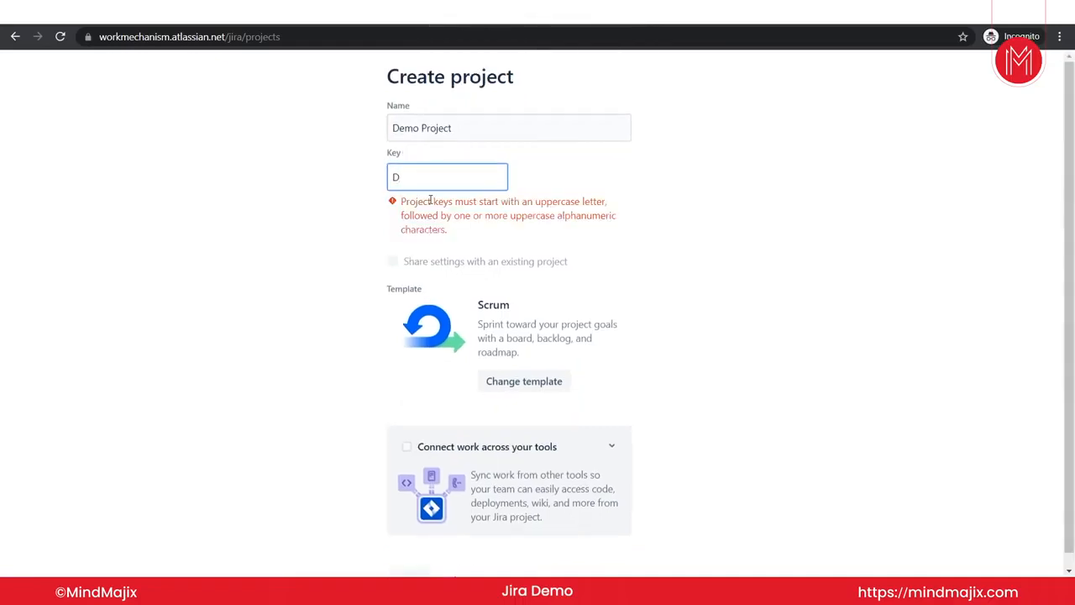
pyautogui.press('capslock')
pyautogui.write('H')
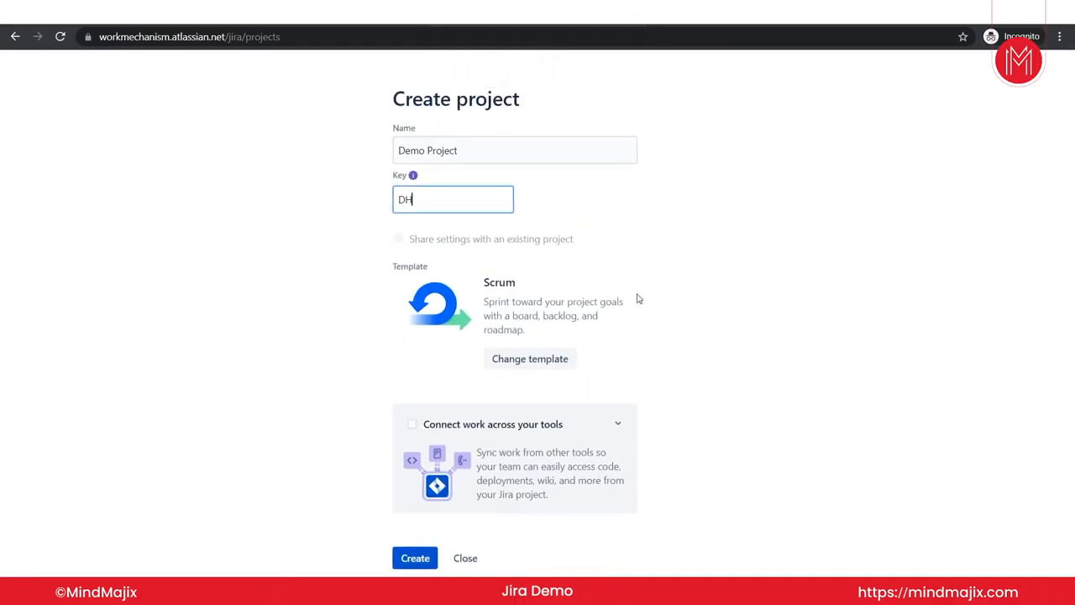
pyautogui.press('capslock')
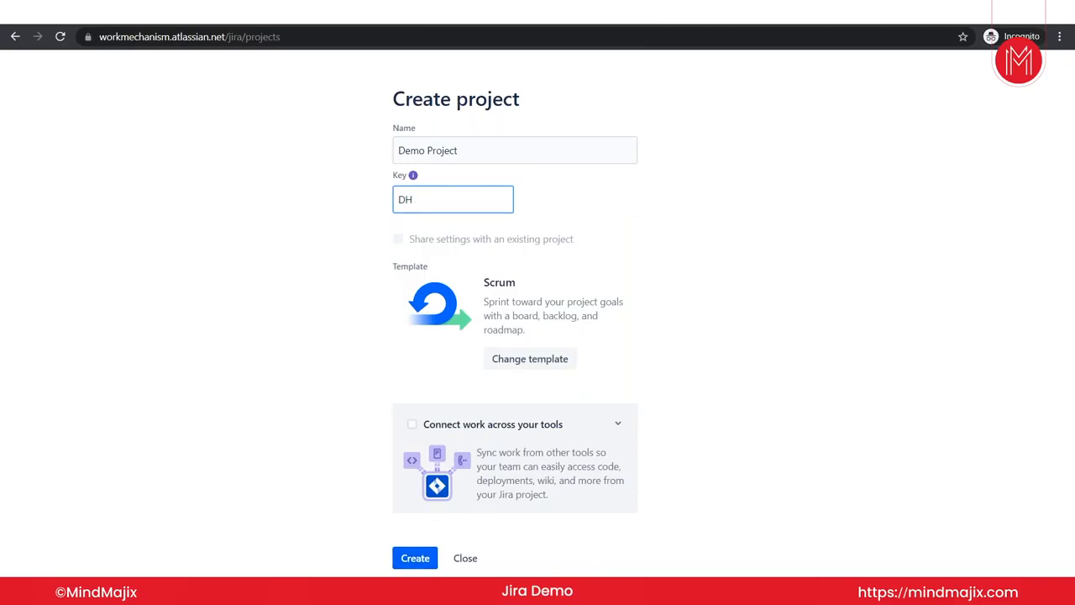
pyautogui.click(415, 557)
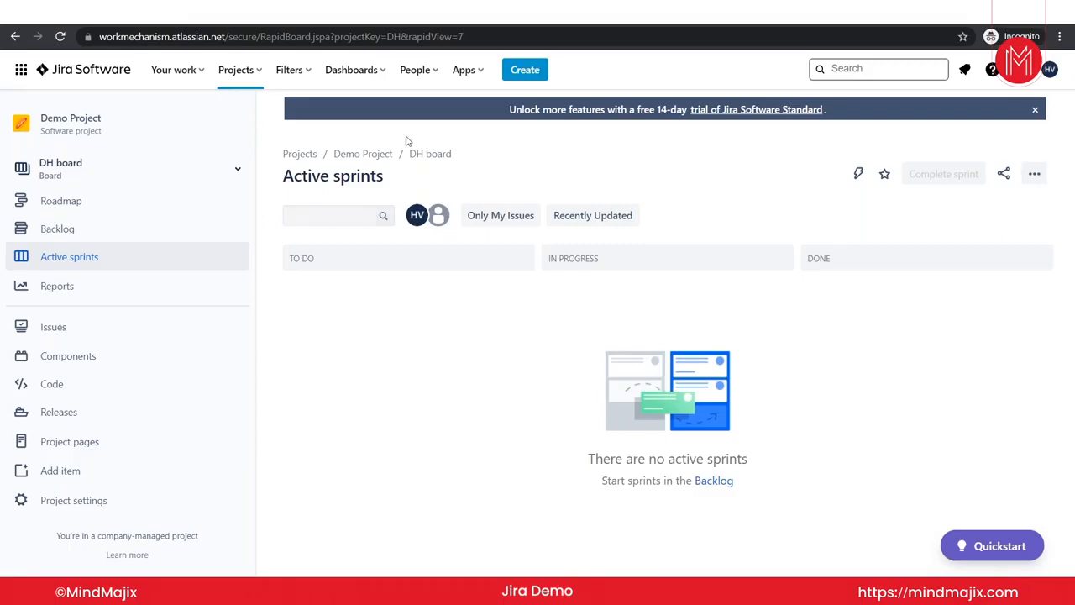
# - Create a task in Demo Project with the summary "test issue 1" and dismiss the confirmation message
pyautogui.click(523, 75)
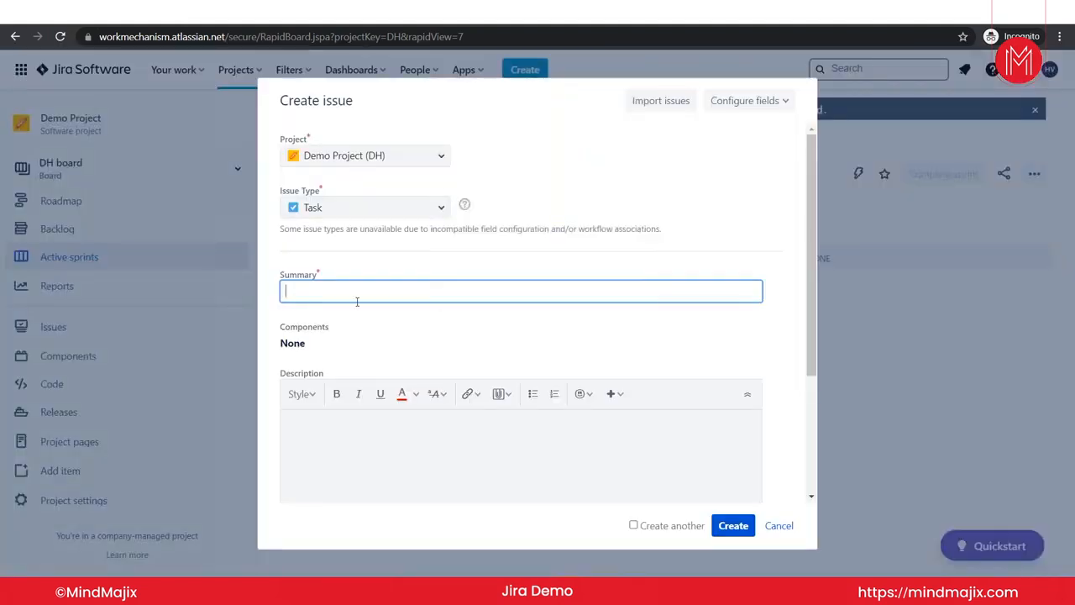
pyautogui.press('capslock')
pyautogui.write('test issue 1')
pyautogui.scroll(-3, 310, 185)
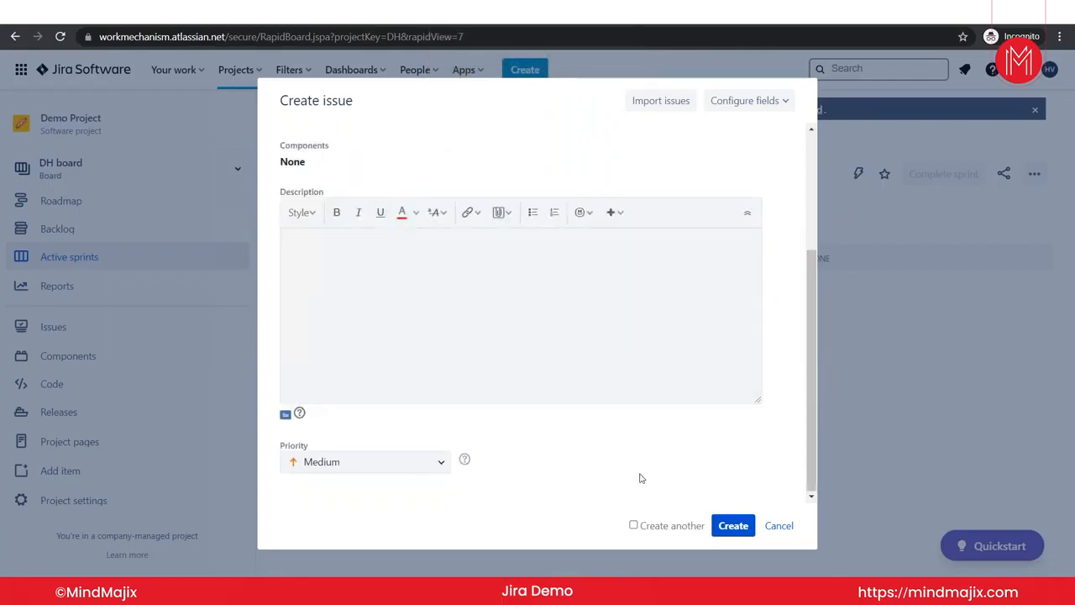
pyautogui.click(729, 526)
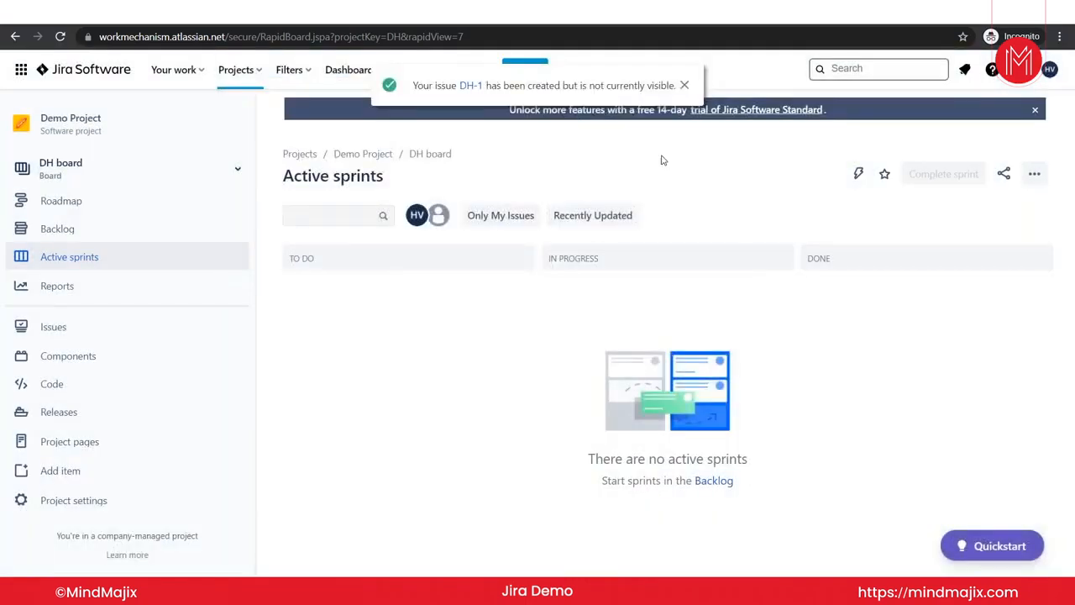
pyautogui.click(684, 84)
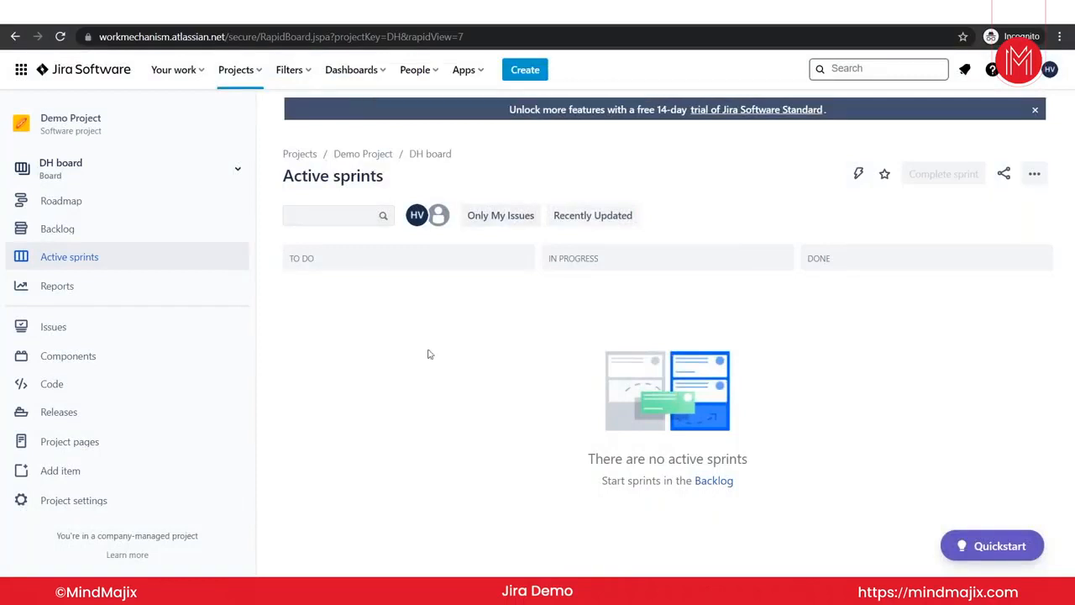
# - Create a story named "Test issue 2" directly in the project backlog and check the issue types offered for a new entry
pyautogui.click(71, 232)
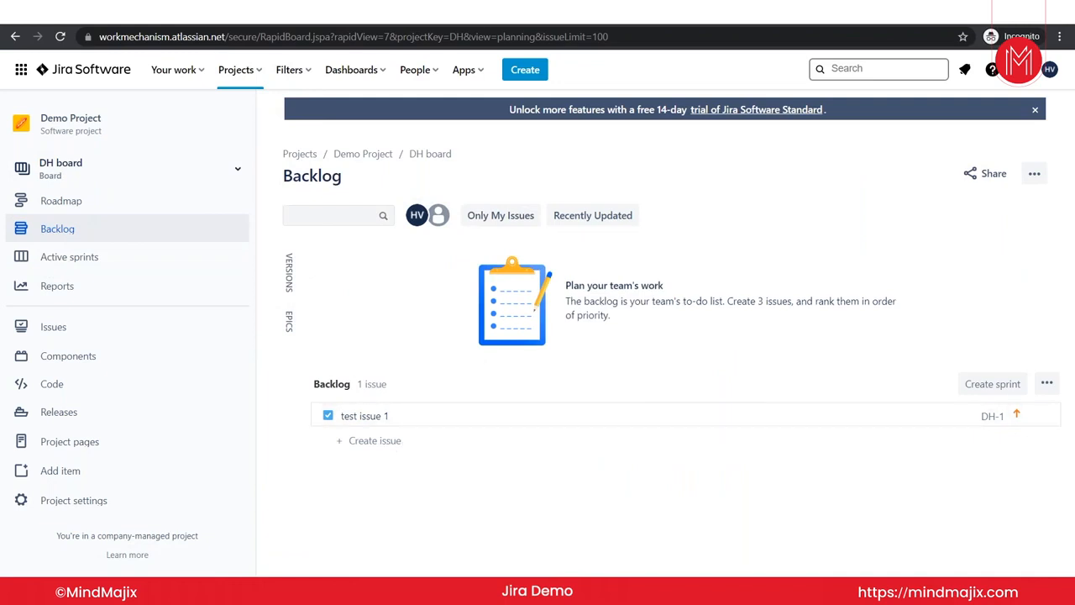
pyautogui.click(72, 230)
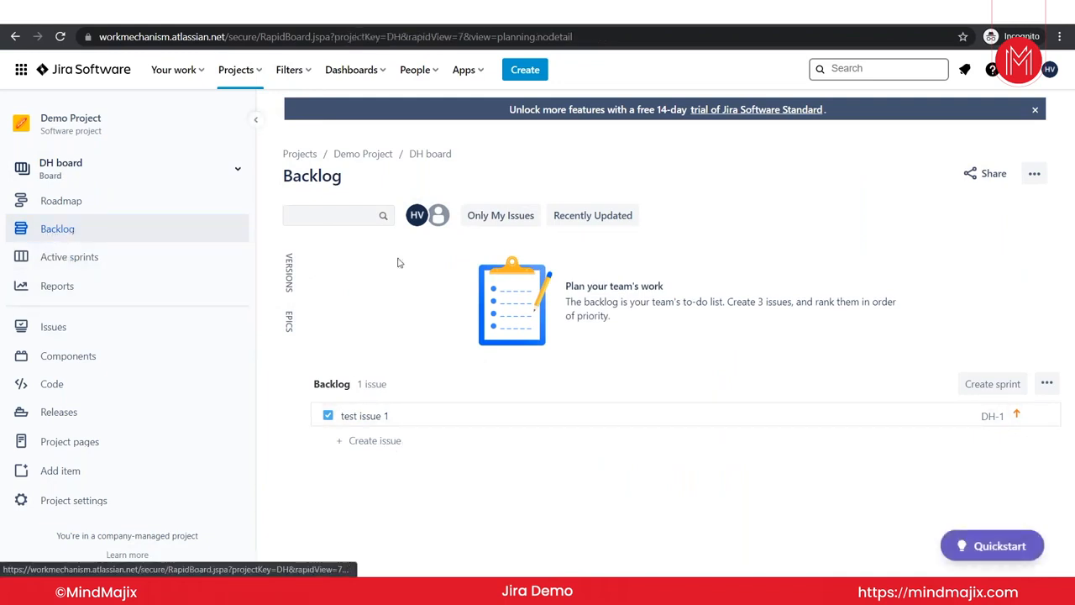
pyautogui.click(371, 442)
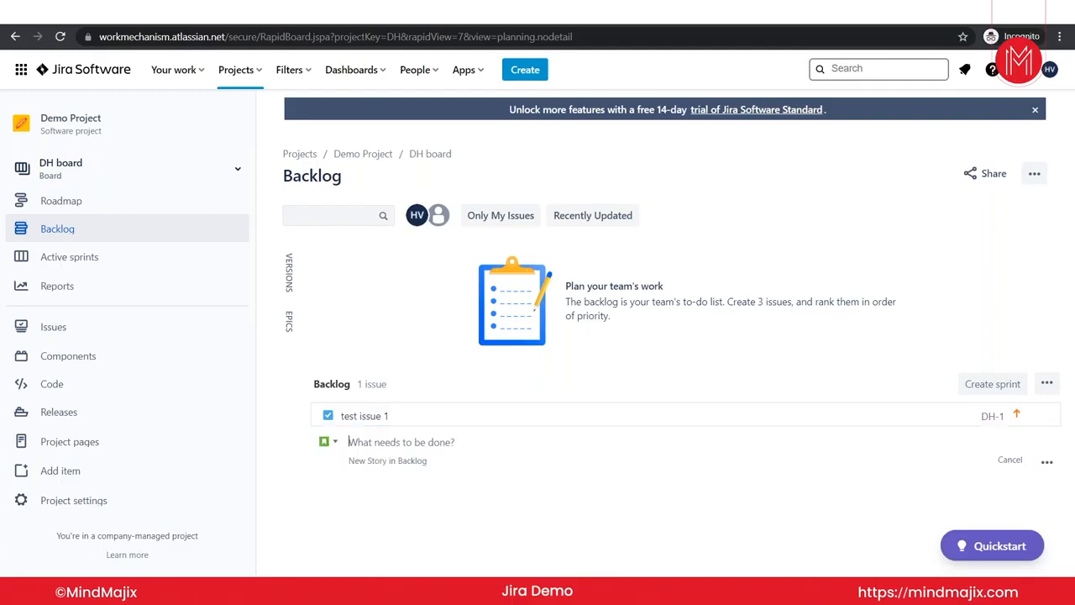
pyautogui.press('capslock')
pyautogui.write('T')
pyautogui.press('capslock')
pyautogui.write('est ')
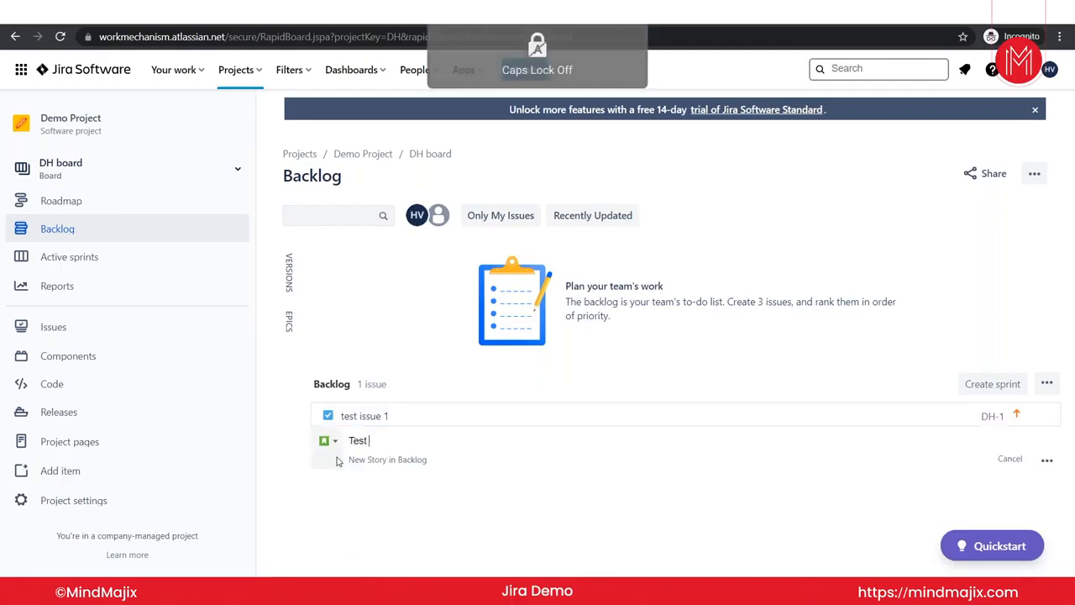
pyautogui.write('issue 2')
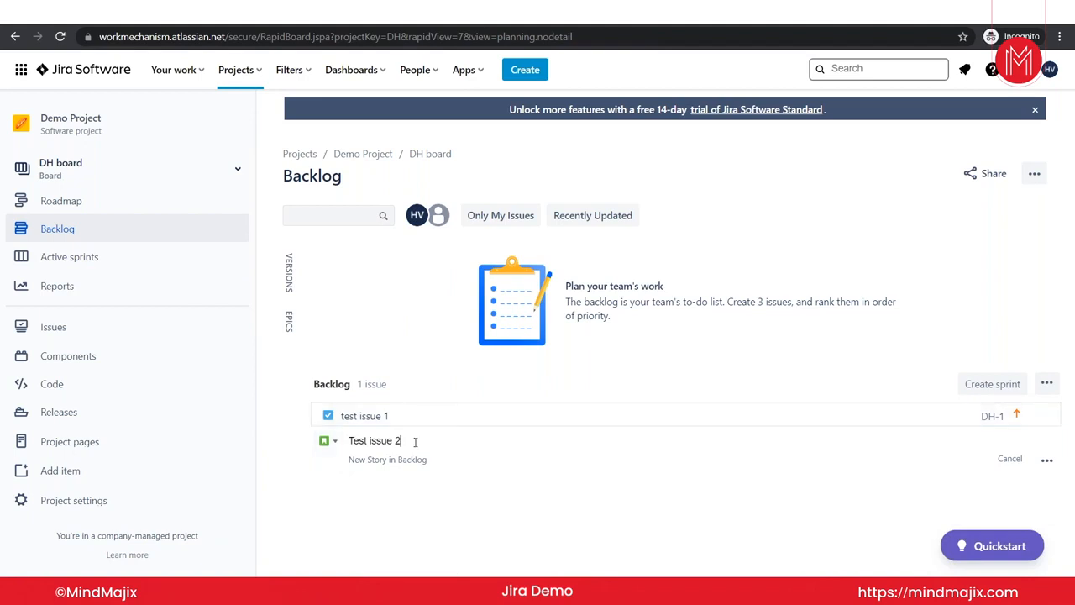
pyautogui.press('Return')
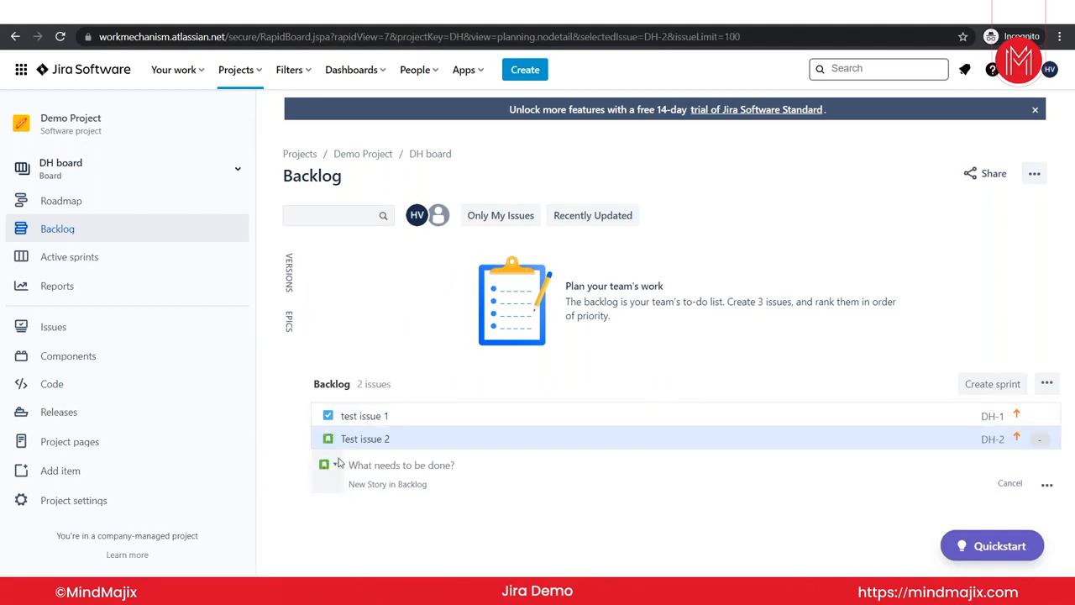
pyautogui.click(334, 466)
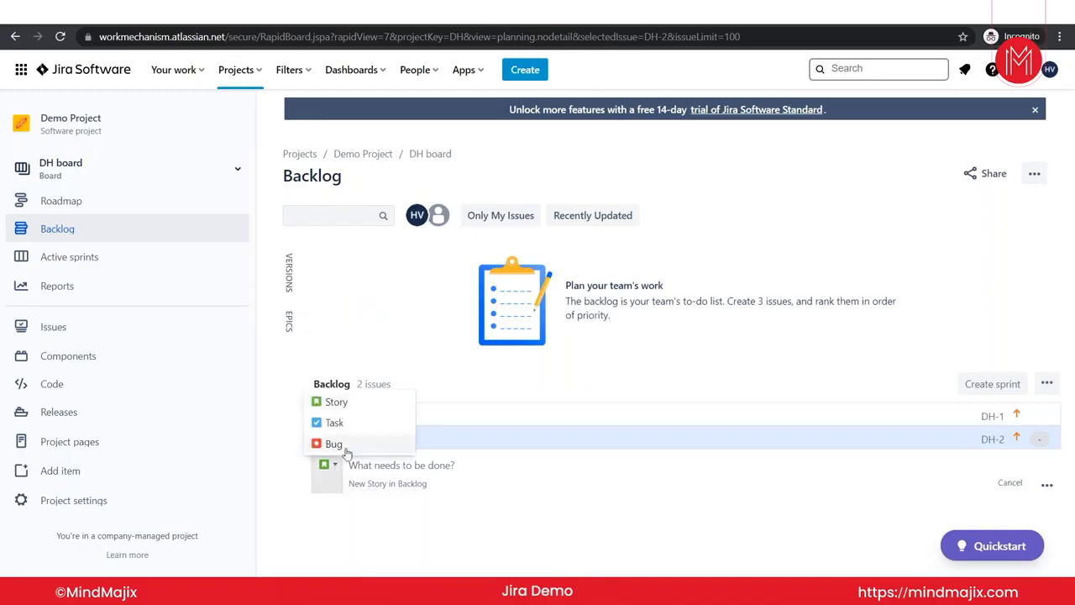
pyautogui.click(401, 501)
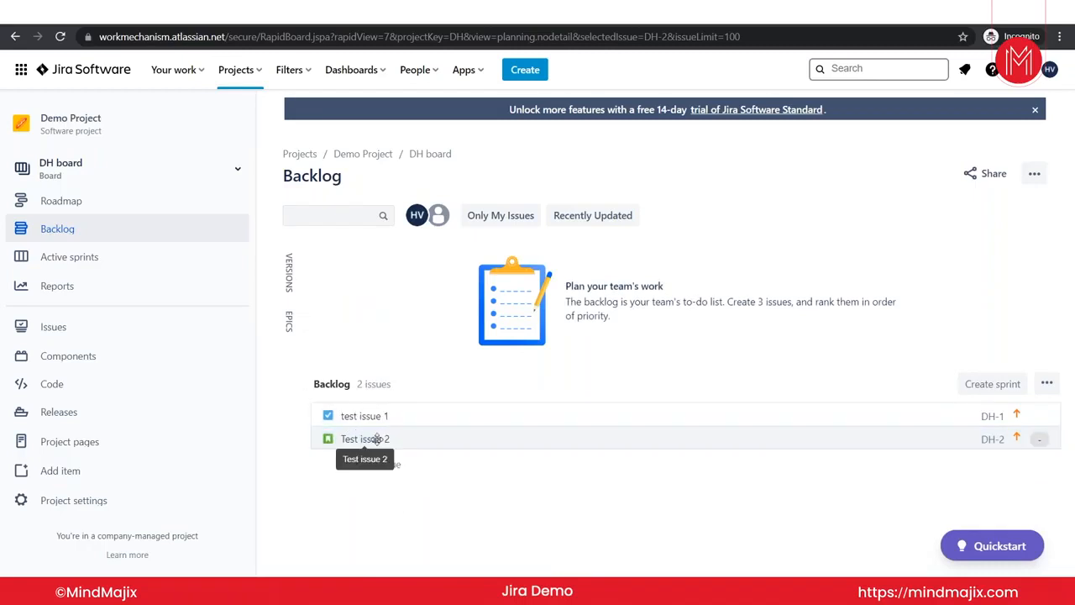
# - Open Test issue 2 from the backlog on its full page, then bring up the new-issue form and cancel it
pyautogui.click(376, 438)
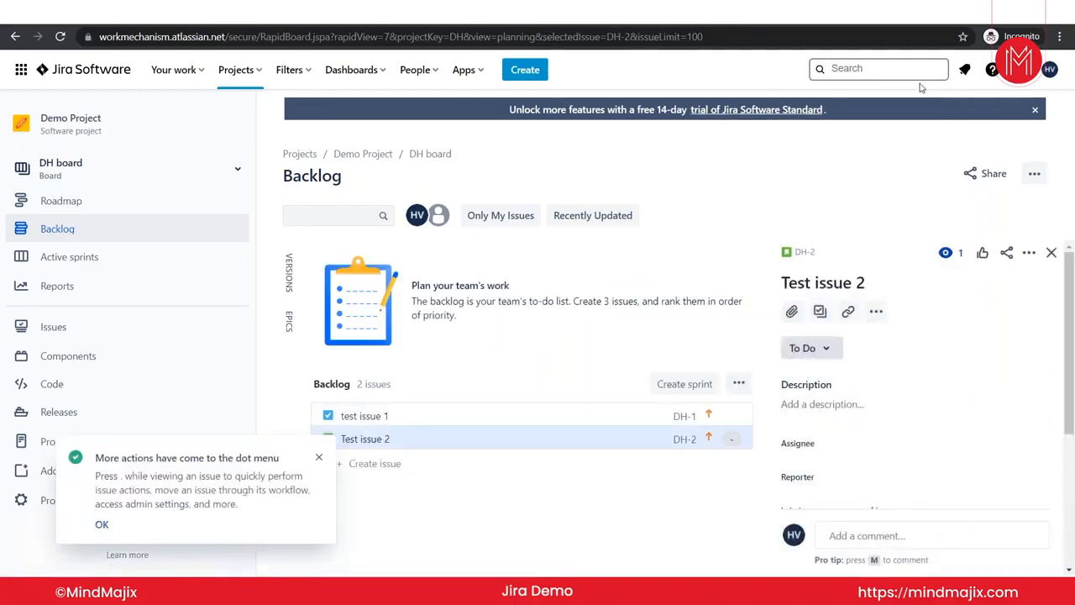
pyautogui.click(802, 253)
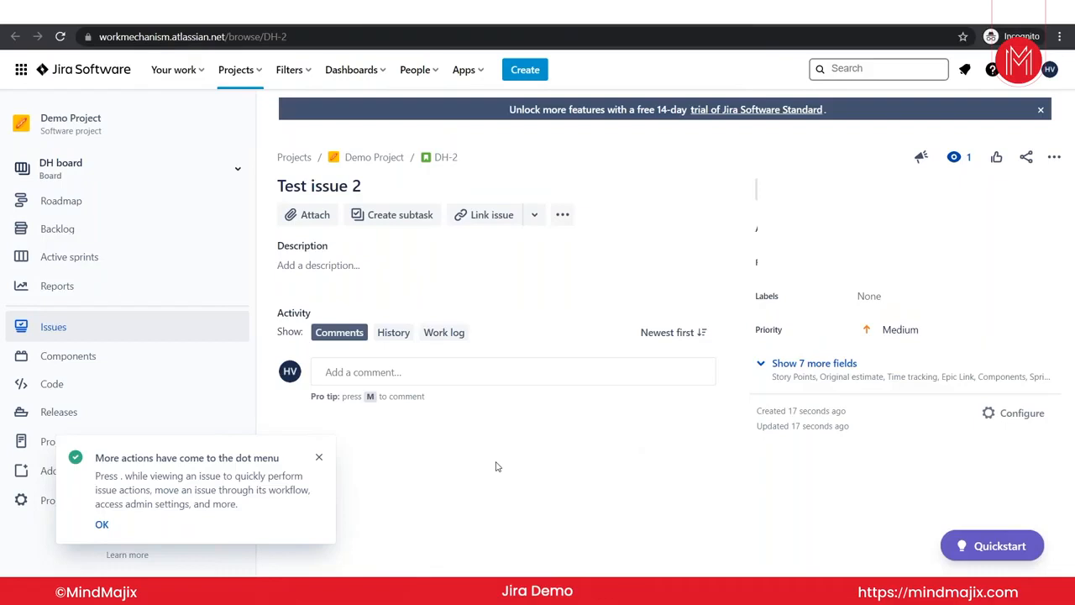
pyautogui.press('c')
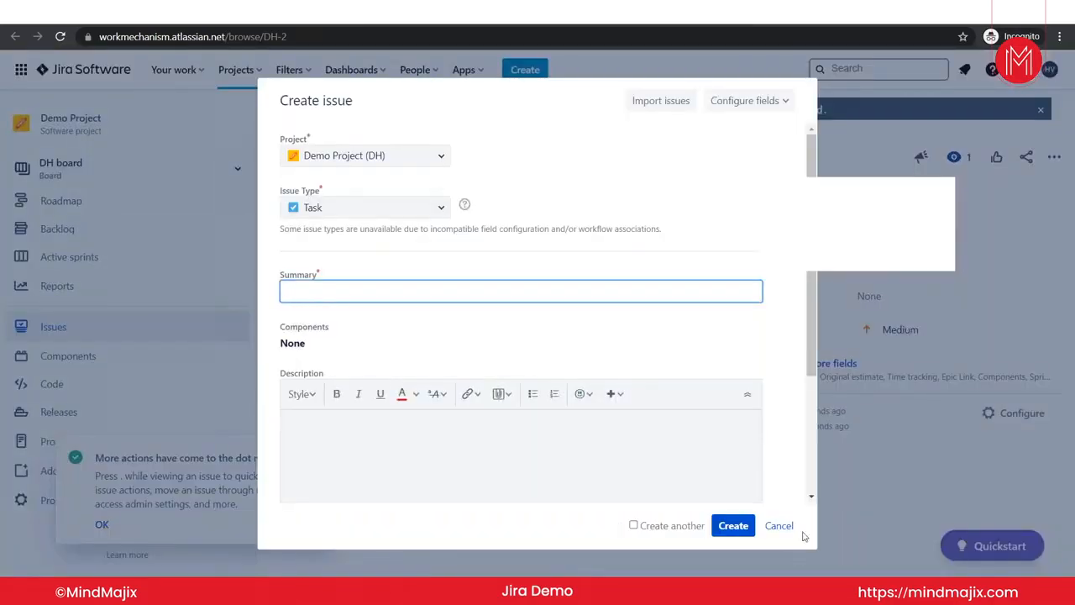
pyautogui.click(780, 527)
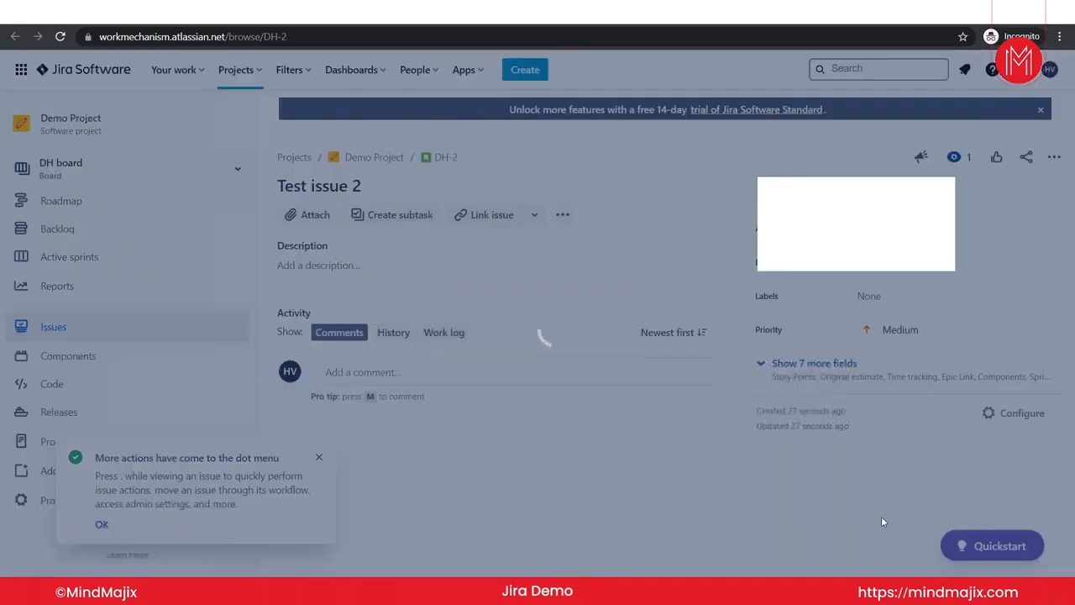
# - Create another task in Demo Project with the summary "Test issue 3"
pyautogui.press('c')
pyautogui.press('capslock')
pyautogui.write('T')
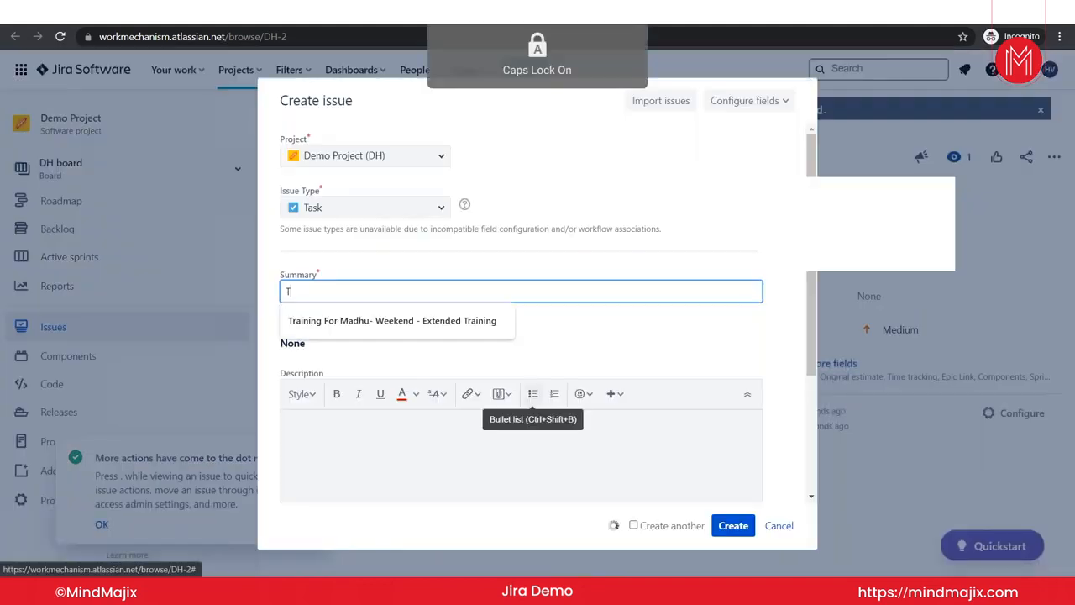
pyautogui.press('capslock')
pyautogui.write('est')
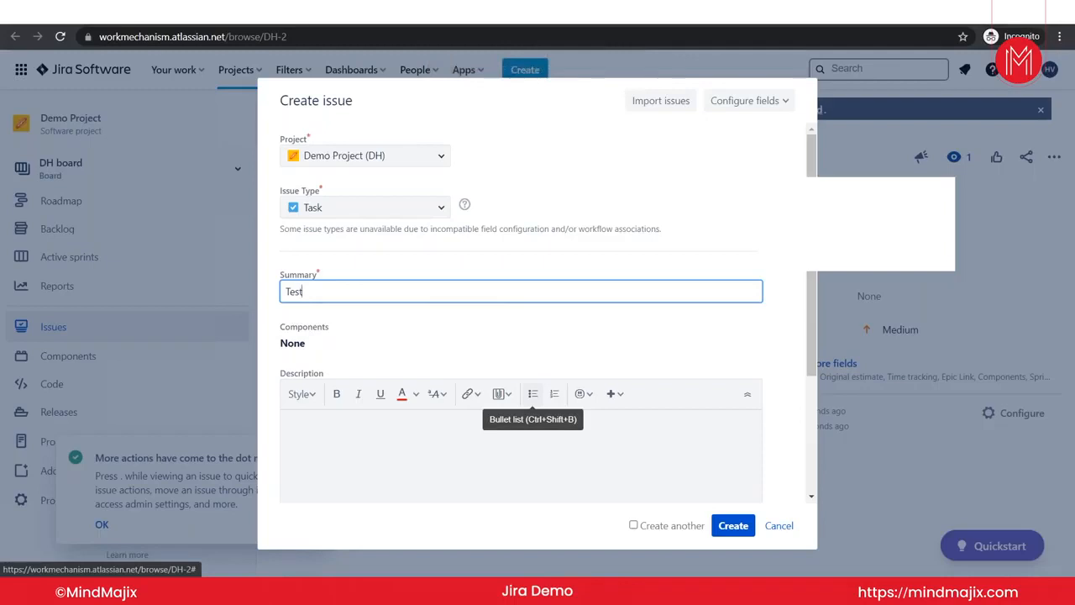
pyautogui.press('capslock')
pyautogui.press('capslock')
pyautogui.press('BackSpace')
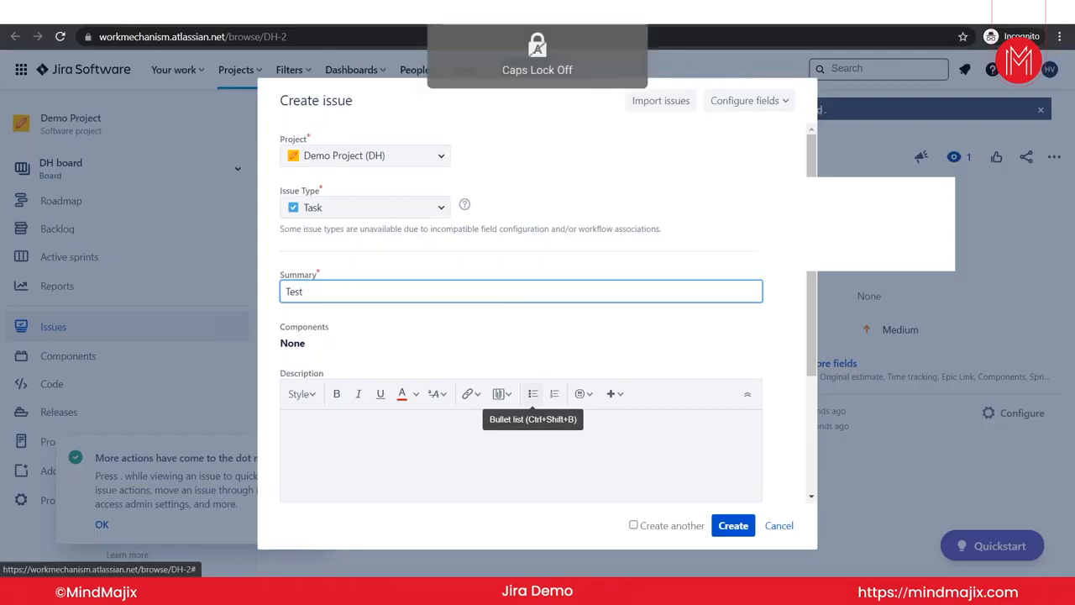
pyautogui.write('issue')
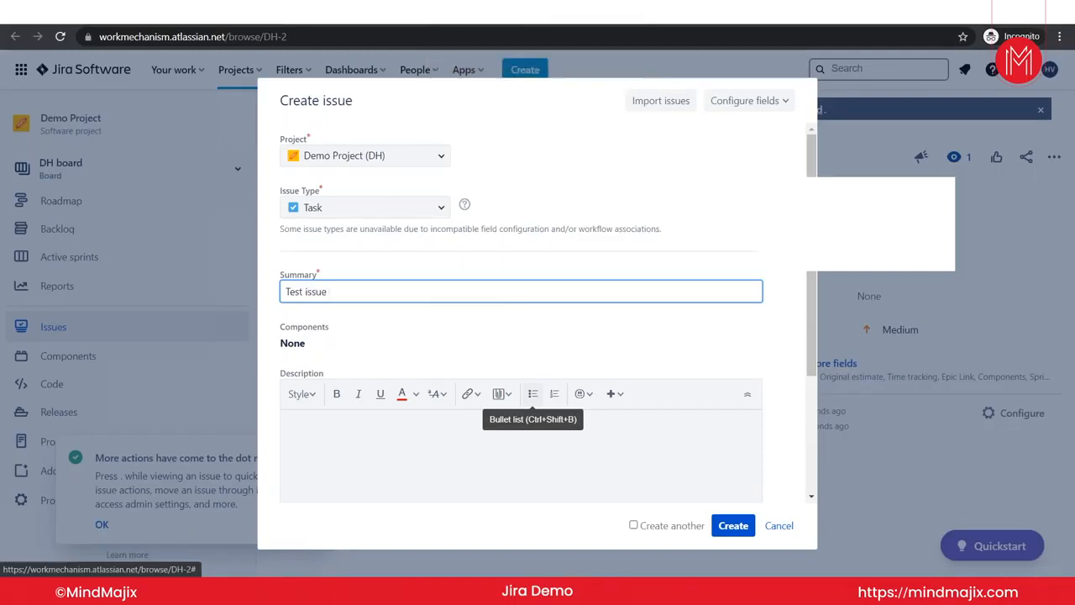
pyautogui.write(' 3')
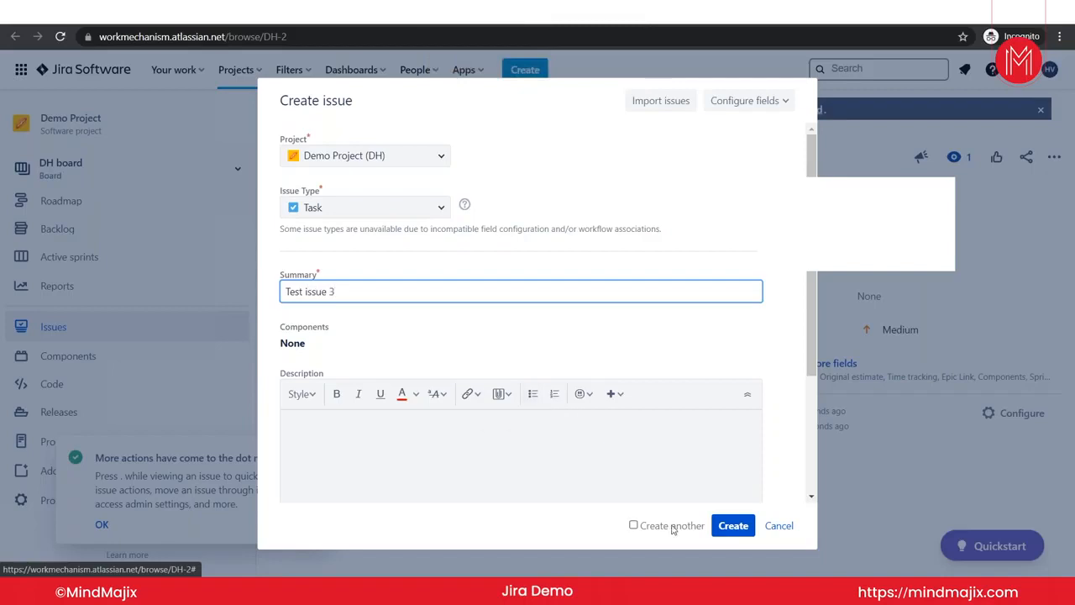
pyautogui.click(733, 523)
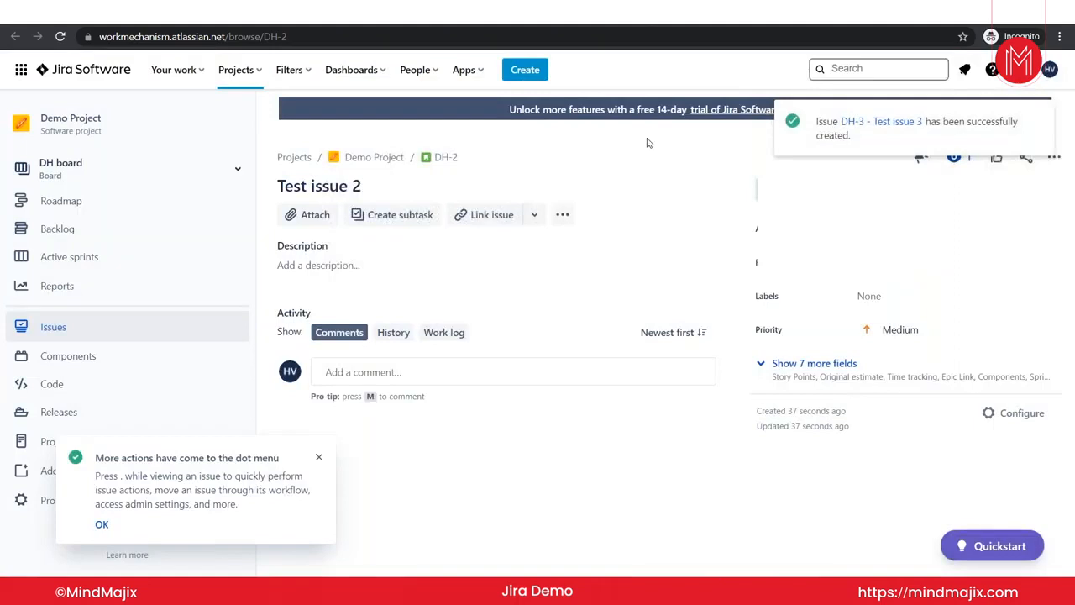
# - Open test issue 1 from the backlog on its full page, and bring up the attachment file picker without choosing a file
pyautogui.click(88, 231)
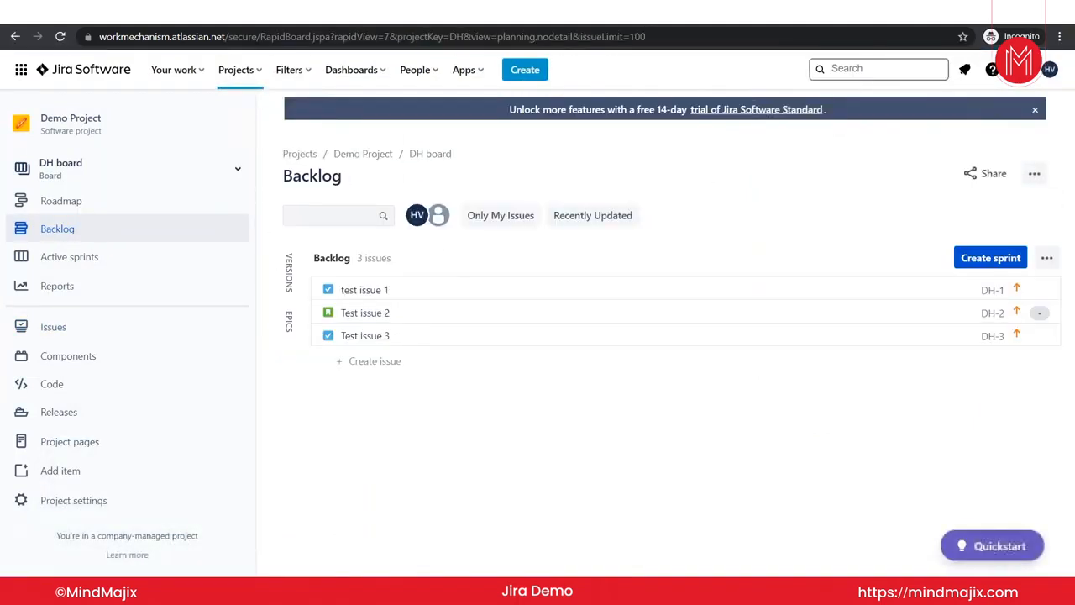
pyautogui.click(367, 291)
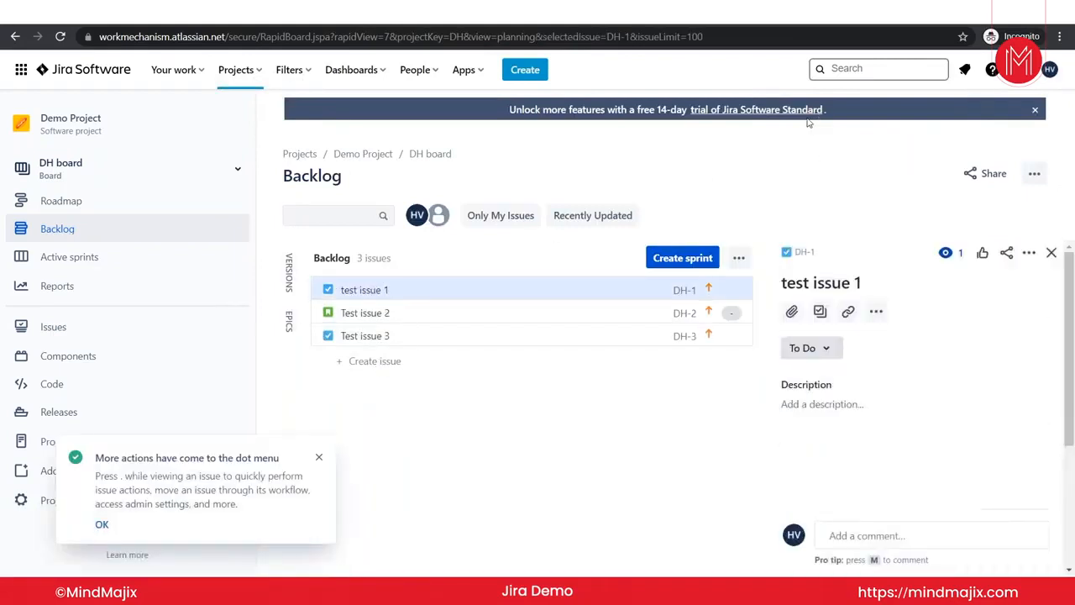
pyautogui.click(804, 252)
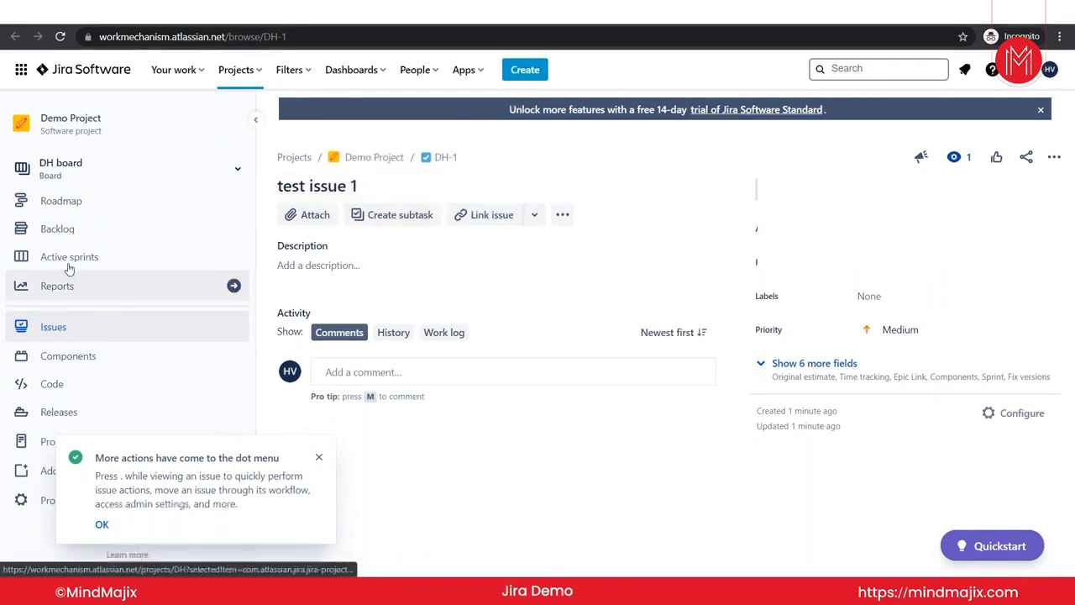
pyautogui.click(74, 237)
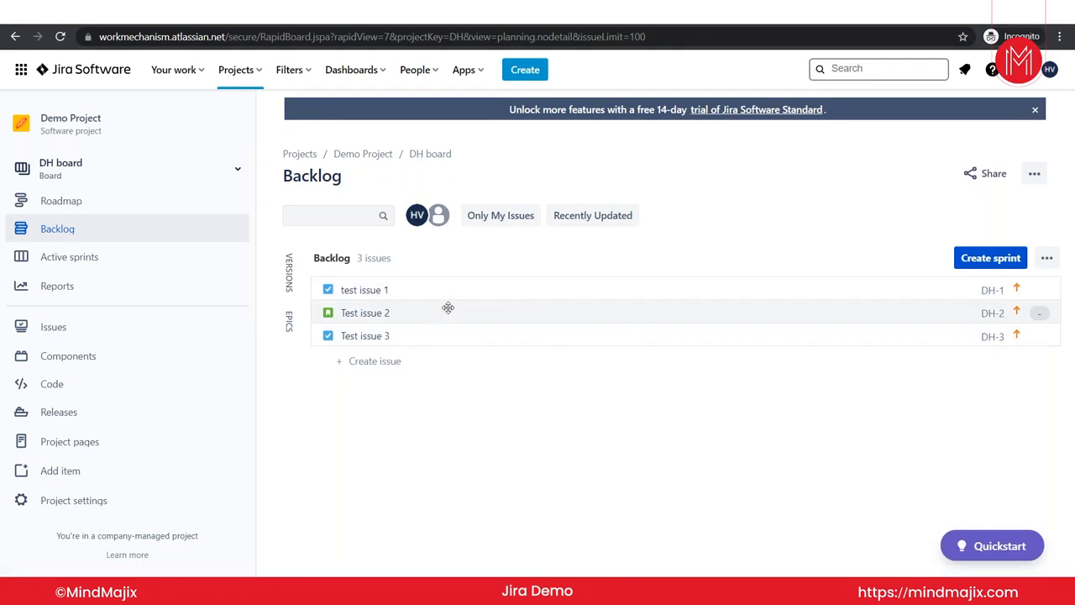
pyautogui.click(419, 290)
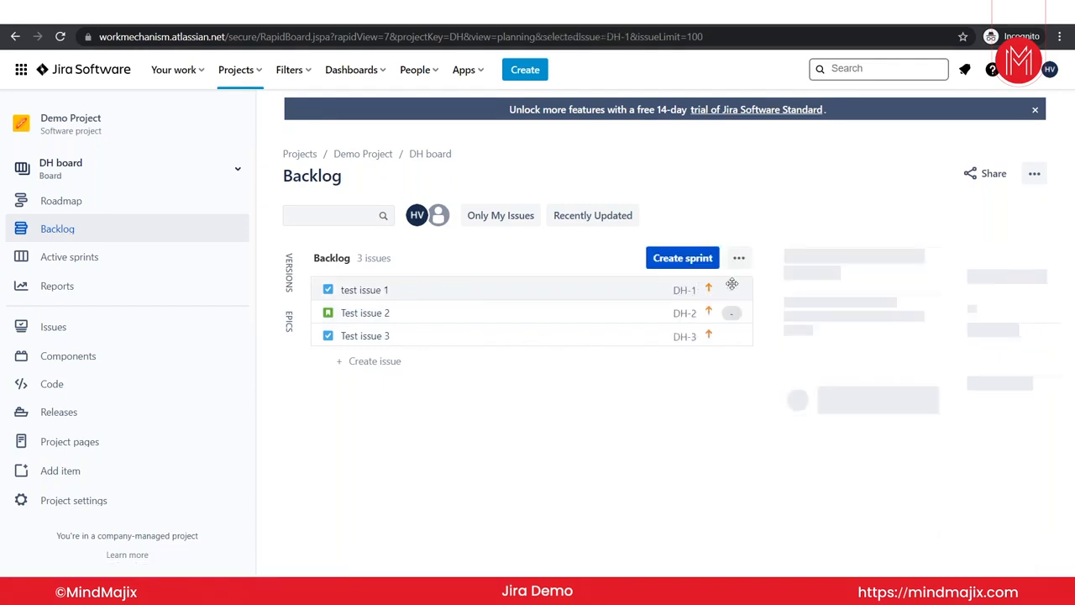
pyautogui.click(805, 252)
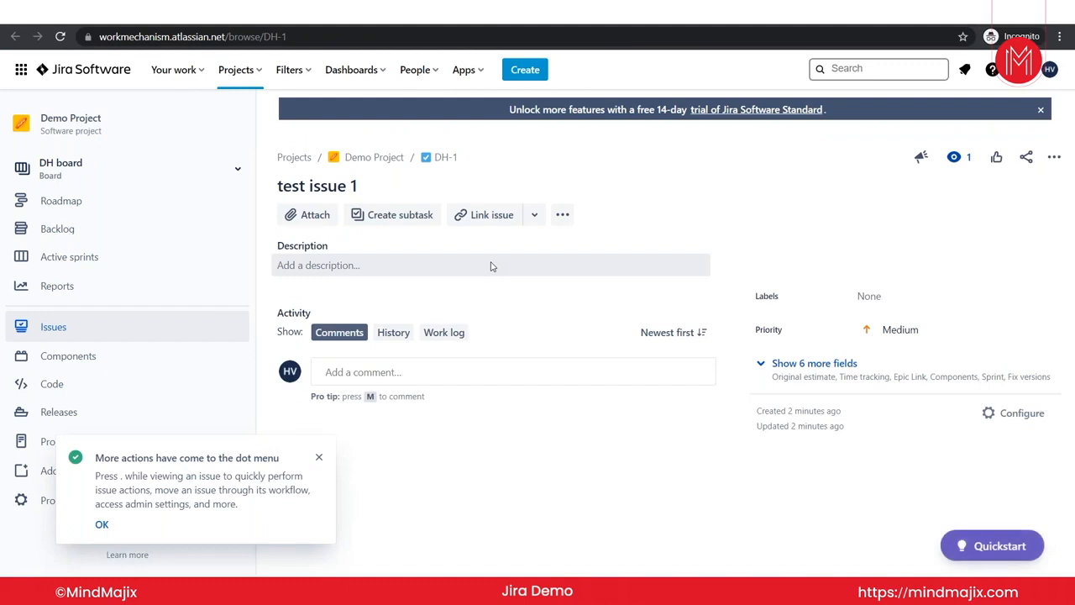
pyautogui.click(317, 223)
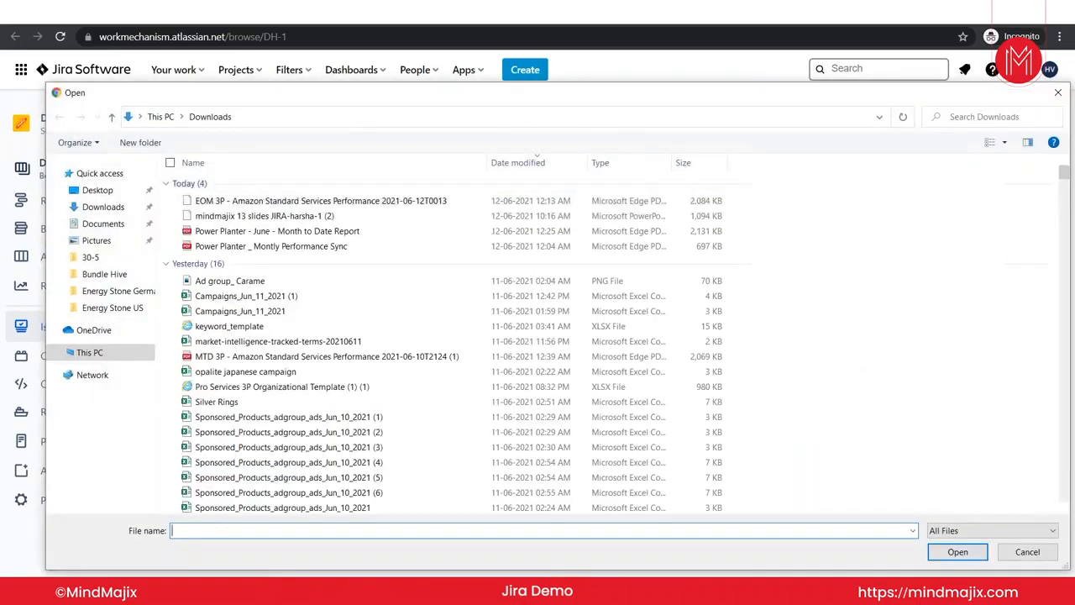
pyautogui.click(1060, 94)
# - Add a subtask named "Subtask 1" to test issue 1
pyautogui.click(406, 217)
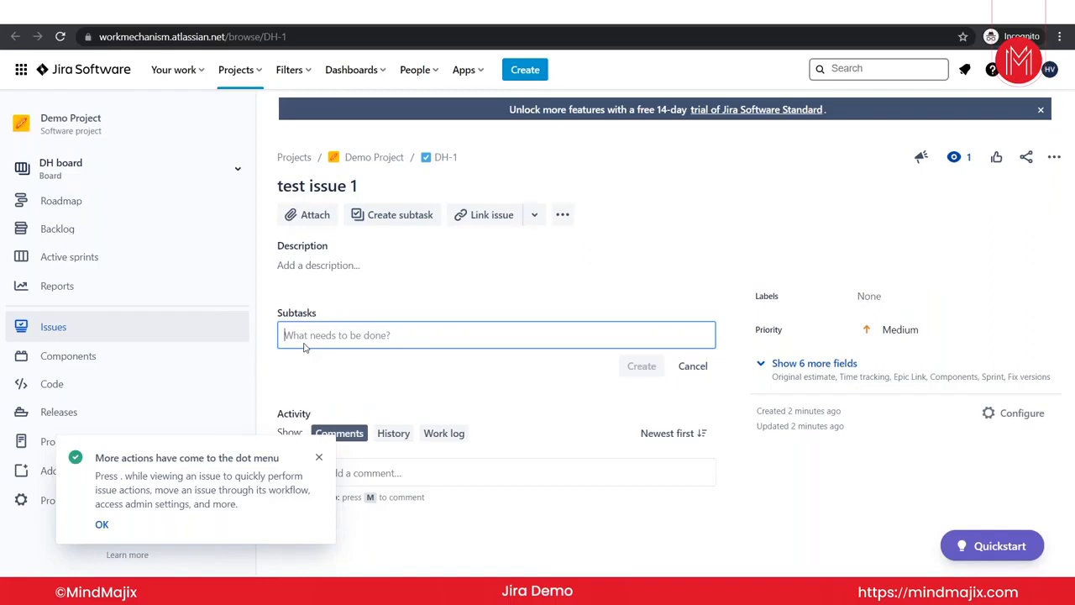
pyautogui.write('S')
pyautogui.press('capslock')
pyautogui.write('ubtask 1')
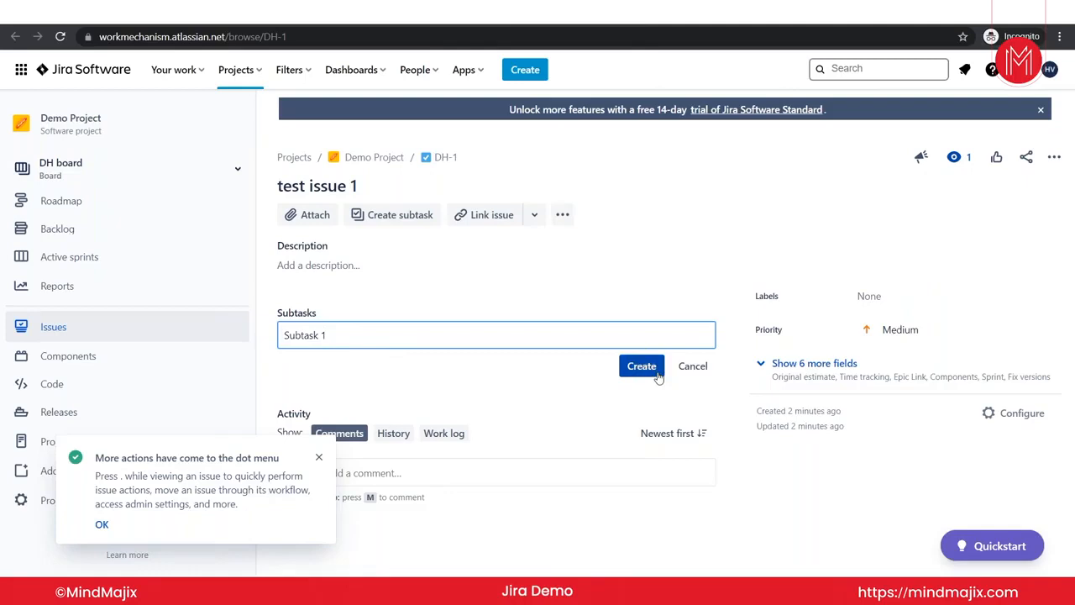
pyautogui.click(659, 377)
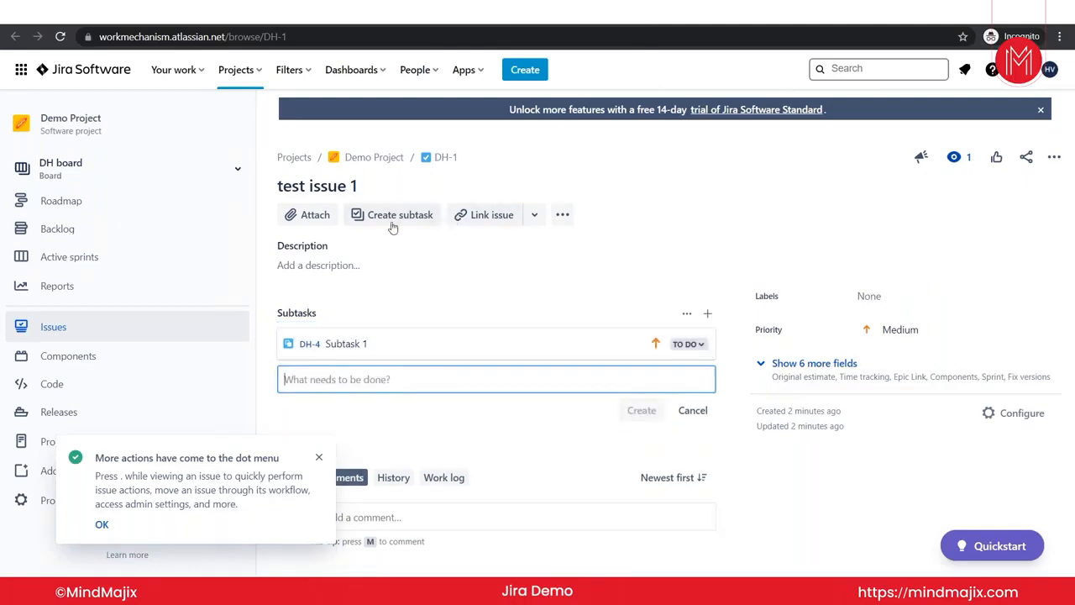
# - Link test issue 1 to SP-3 with the "is blocked by" relation and dismiss the tip about the dot menu
pyautogui.click(479, 215)
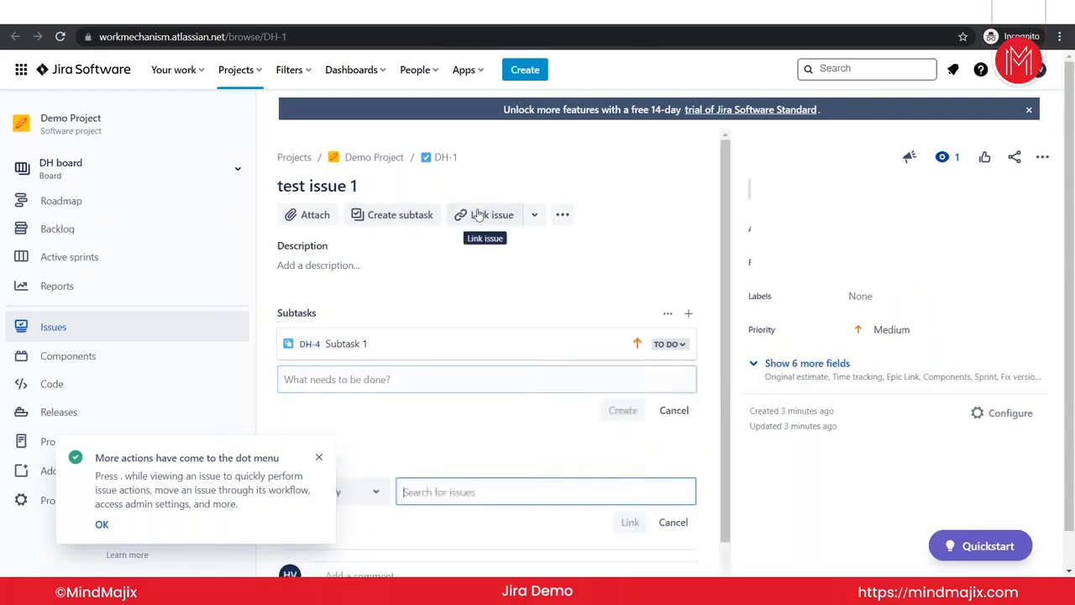
pyautogui.click(317, 459)
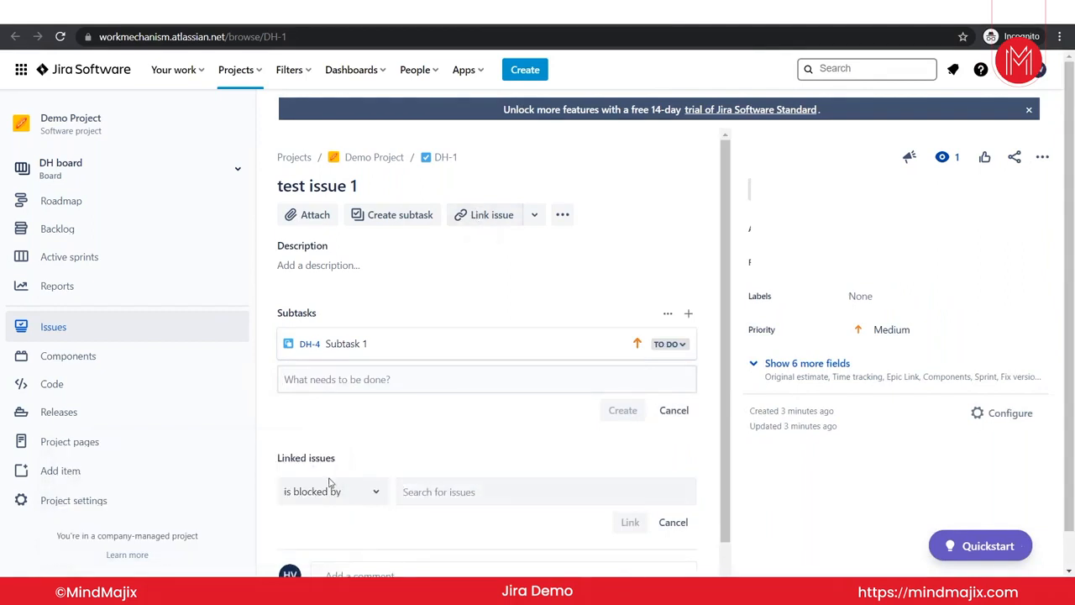
pyautogui.click(427, 489)
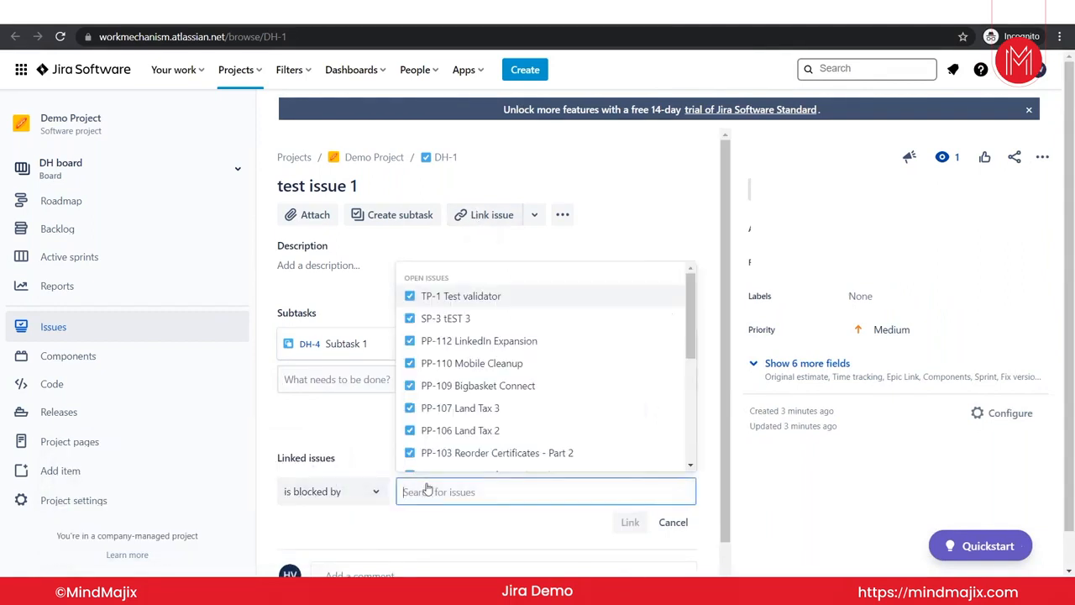
pyautogui.click(451, 319)
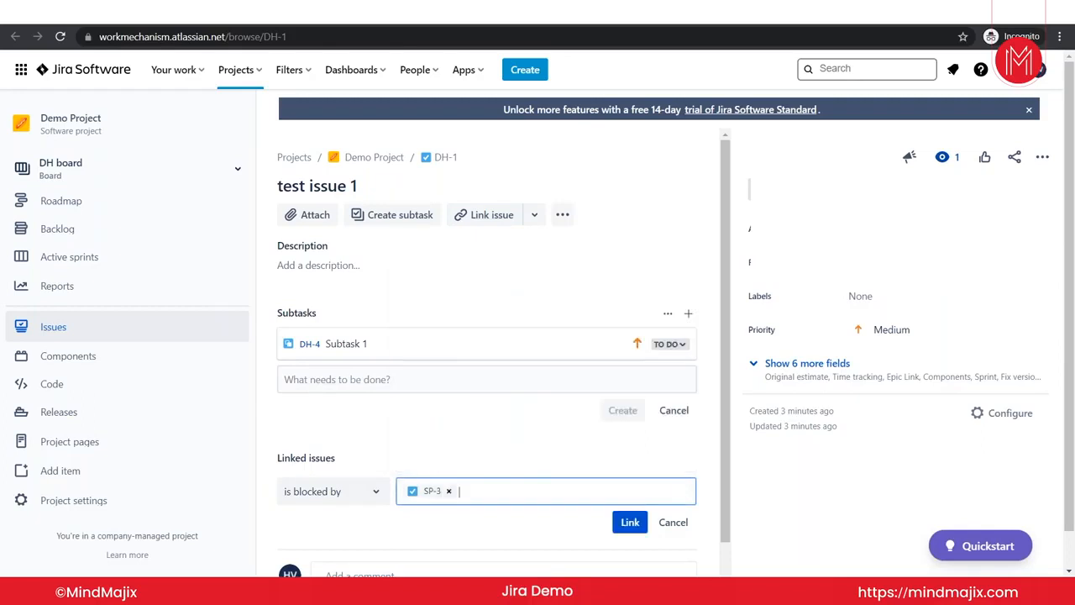
pyautogui.click(629, 521)
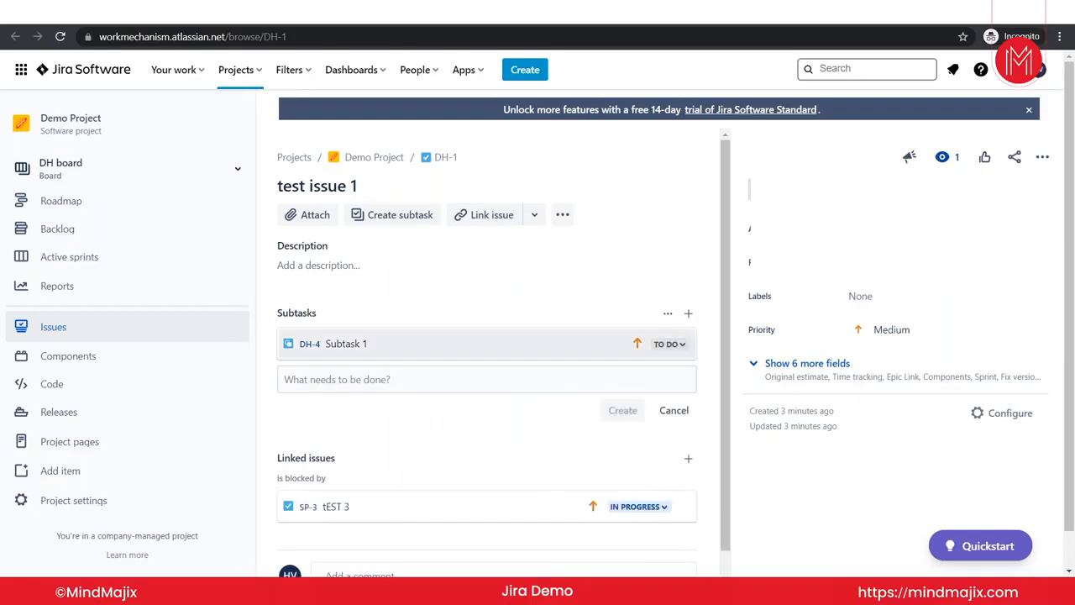
# - Look through the comments, history and work log in the activity section of test issue 1
pyautogui.scroll(-1, 403, 433)
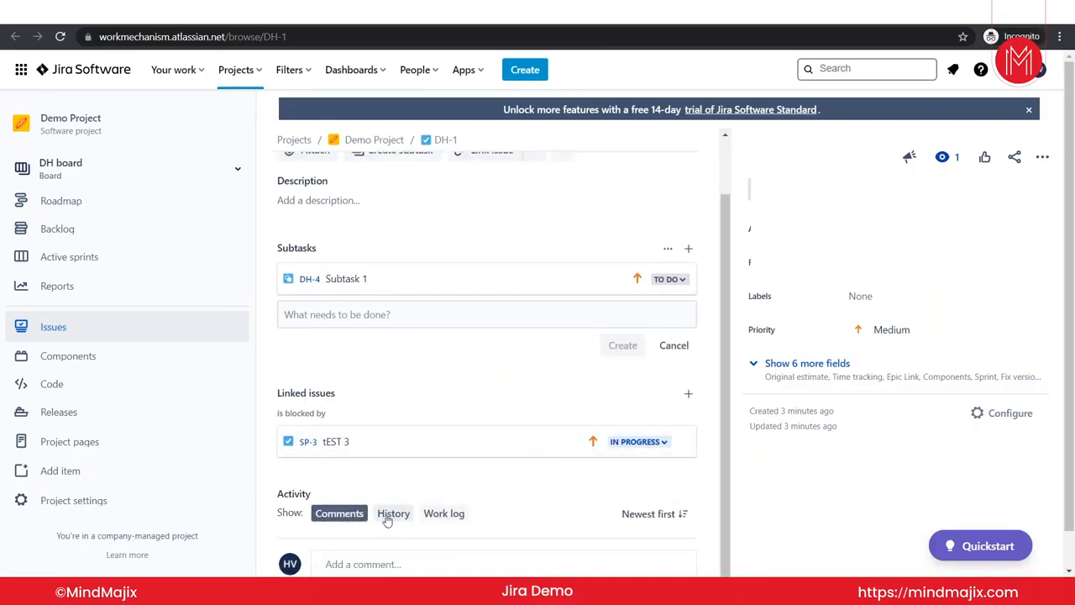
pyautogui.click(361, 563)
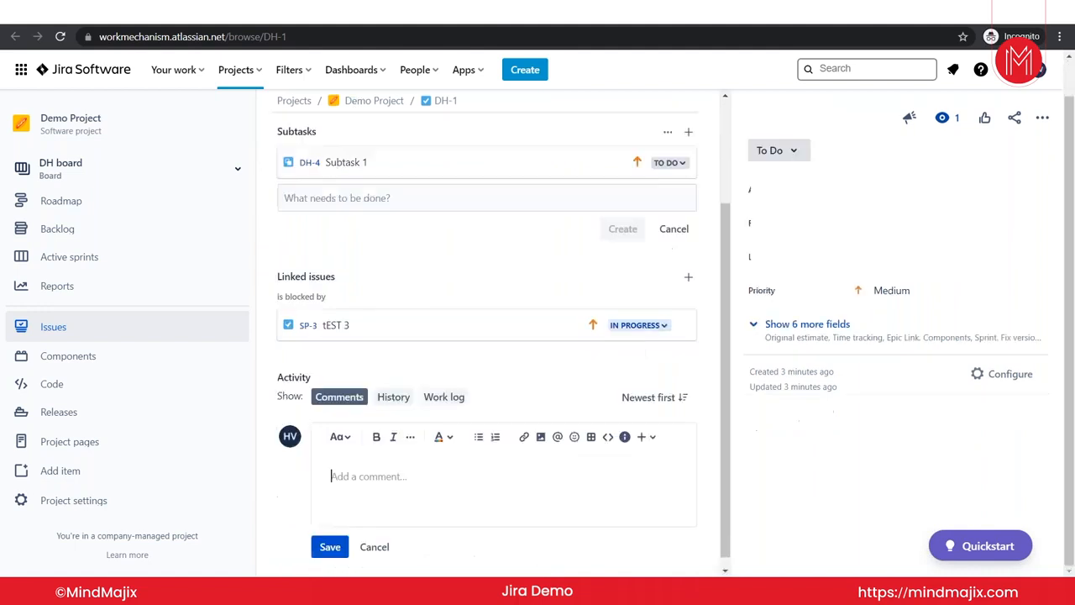
pyautogui.click(394, 398)
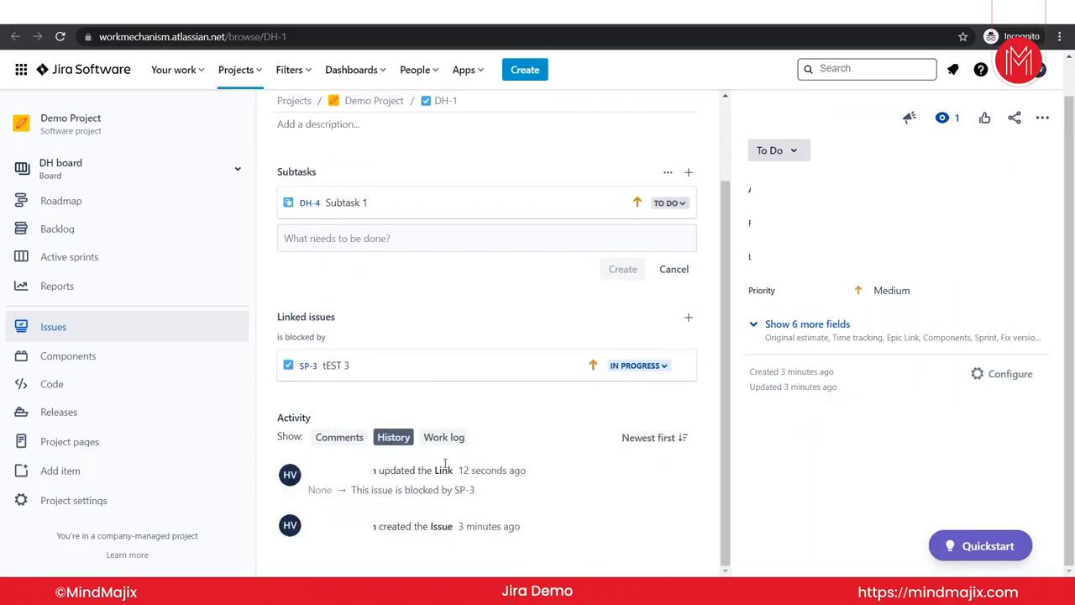
pyautogui.click(443, 437)
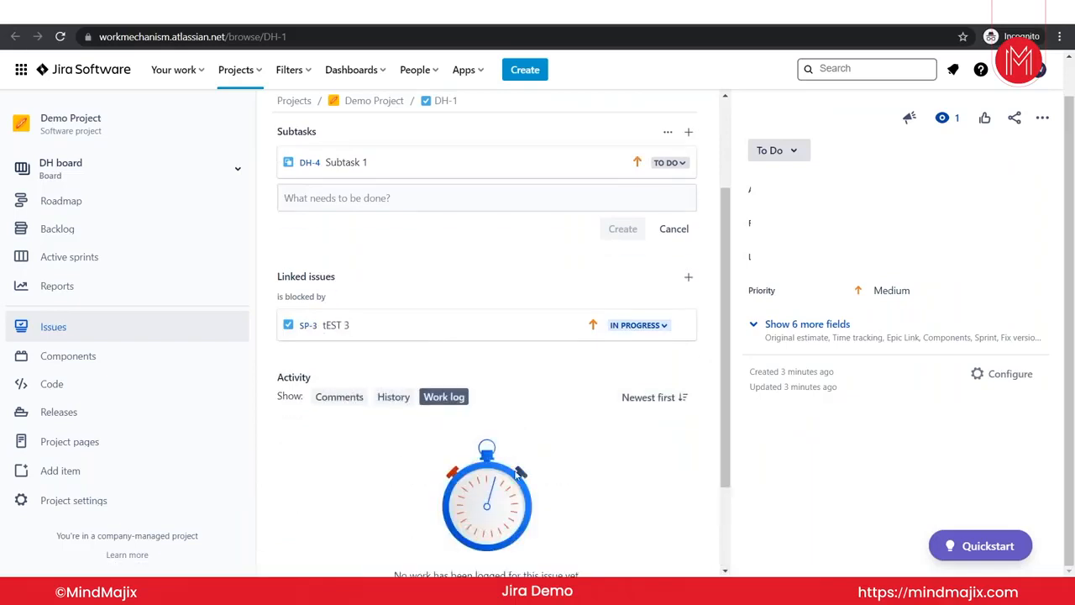
pyautogui.scroll(-3, 516, 473)
pyautogui.scroll(6, 534, 457)
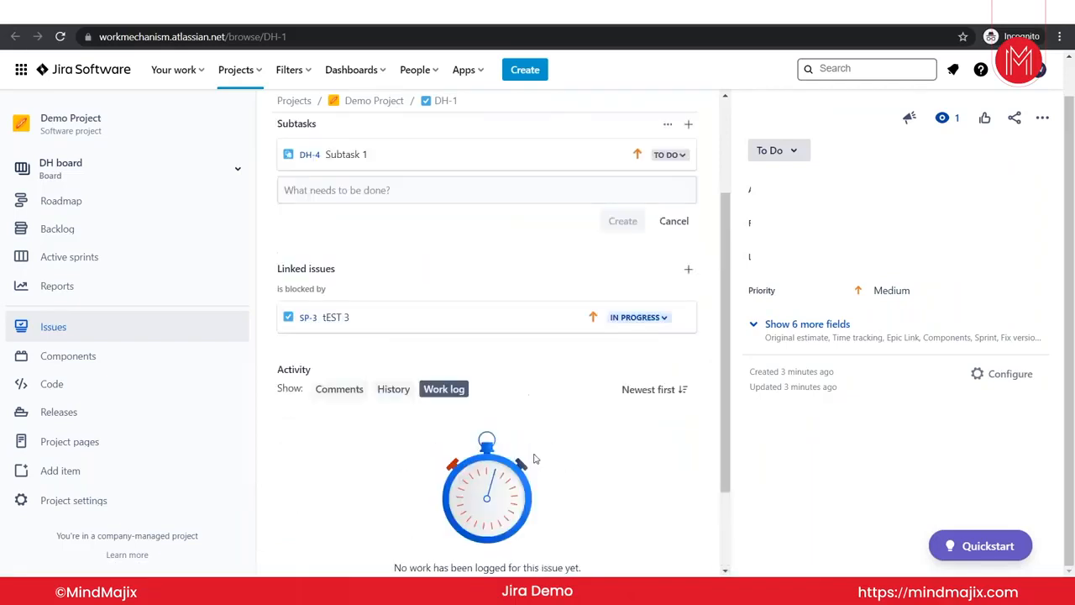
# - Change the workflow status of test issue 1 and review its full set of detail fields
pyautogui.click(766, 324)
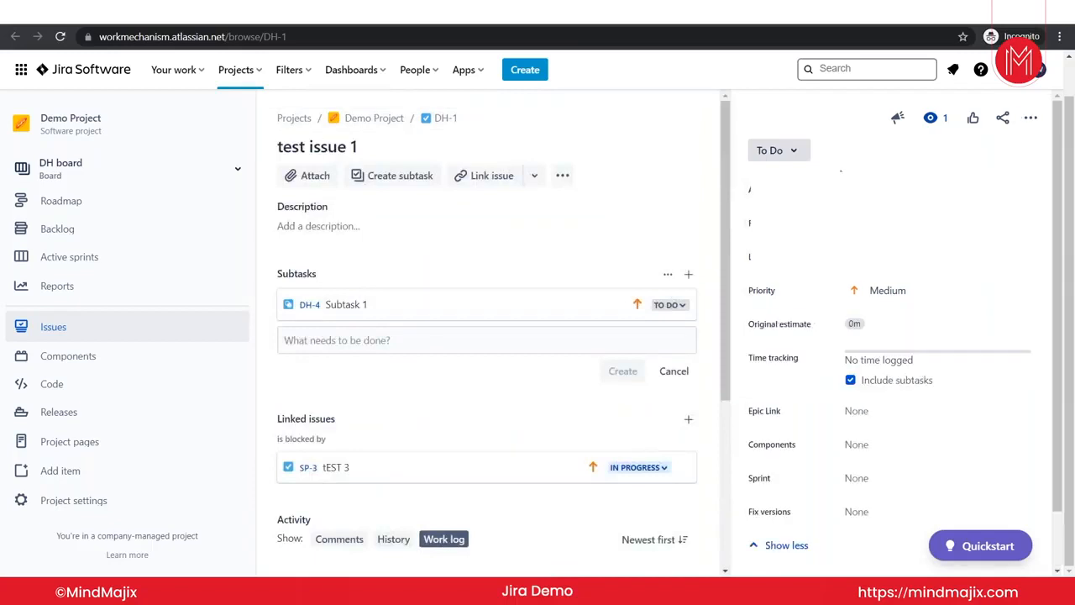
pyautogui.click(796, 150)
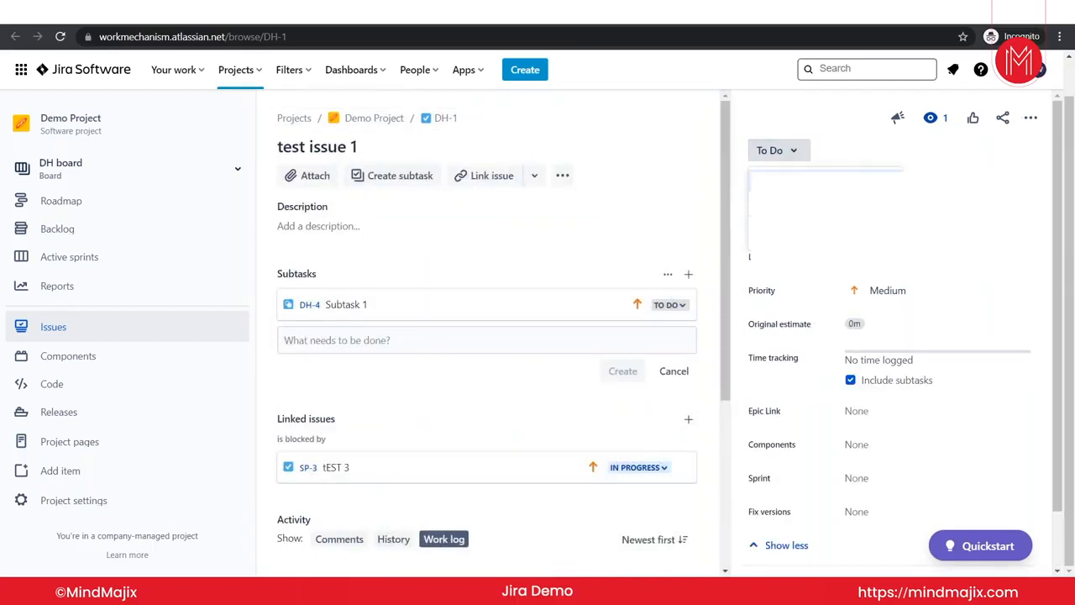
pyautogui.click(789, 182)
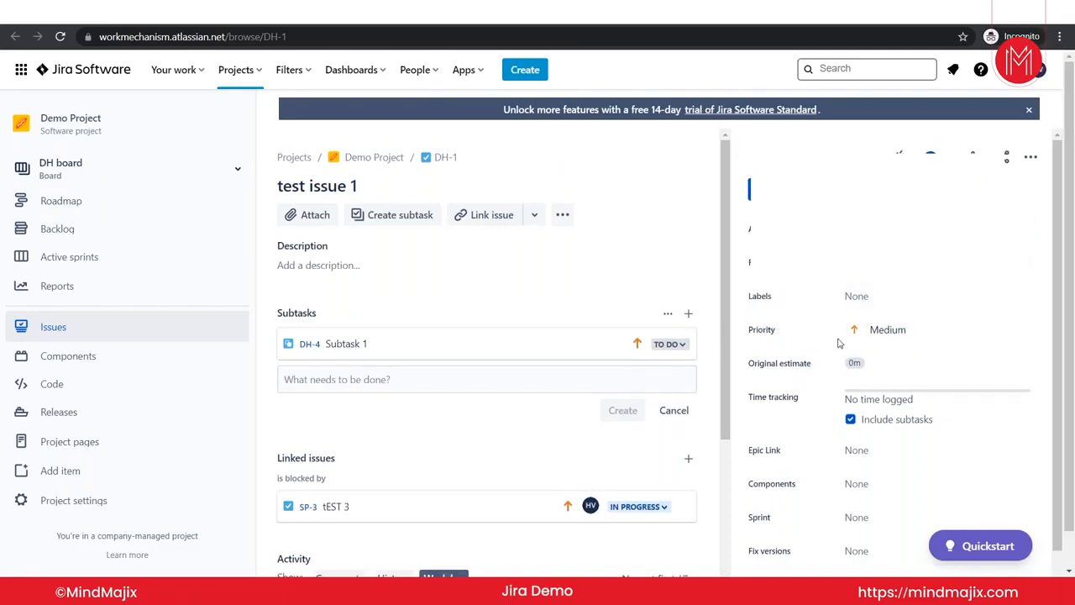
pyautogui.scroll(-1, 832, 420)
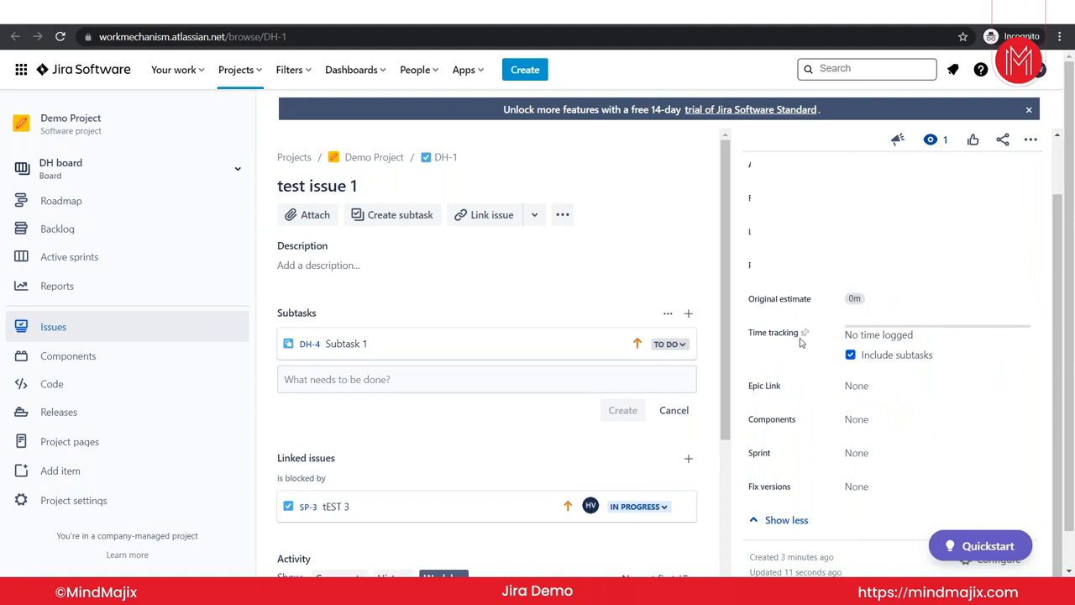
pyautogui.scroll(1, 889, 315)
pyautogui.scroll(1, 890, 319)
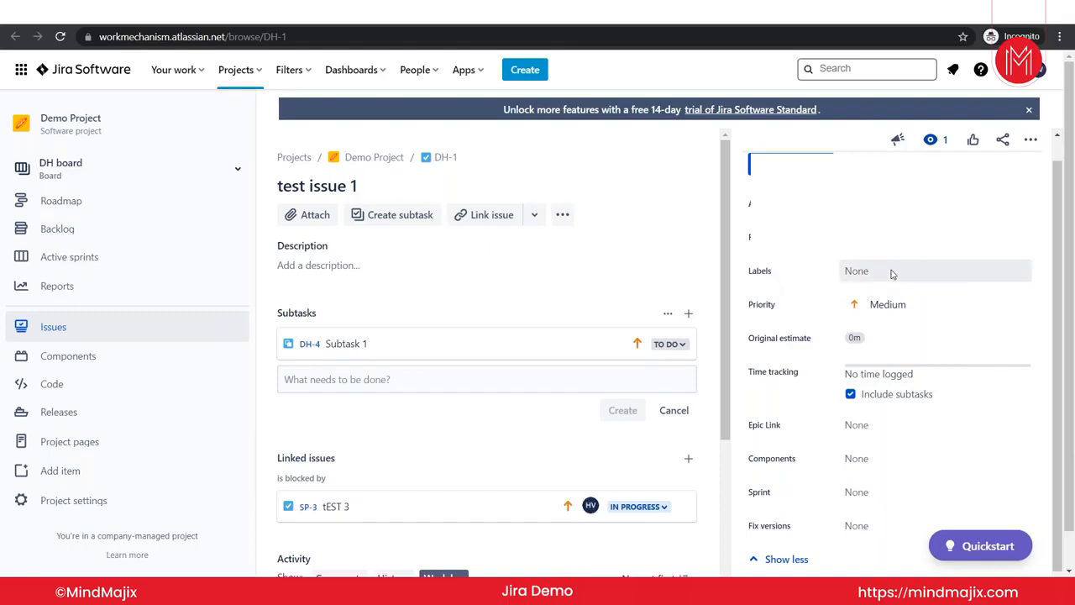
pyautogui.scroll(-1, 892, 280)
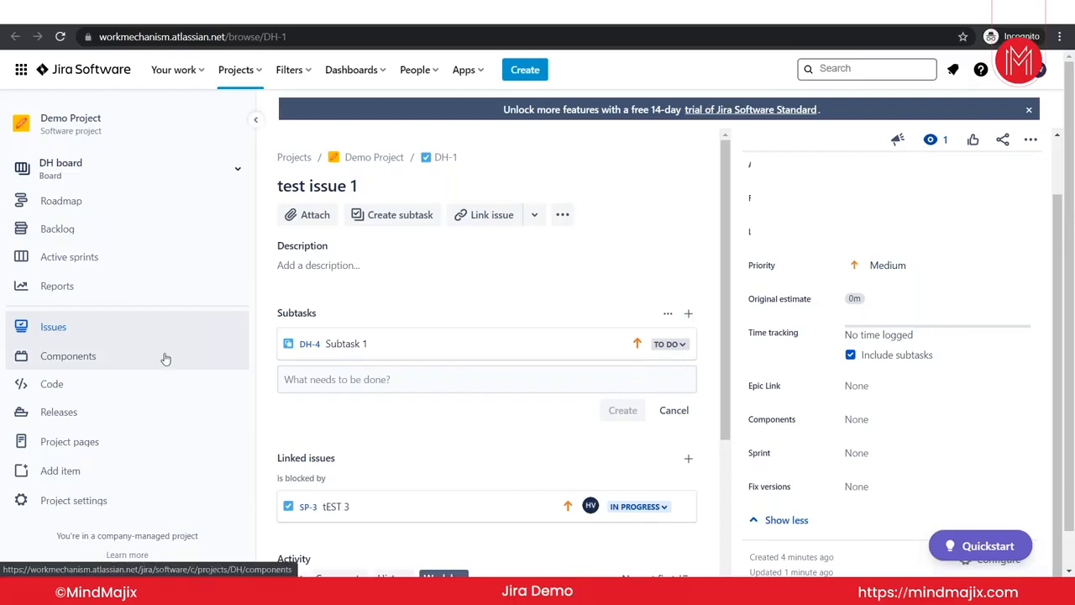
# - Look through the project's components, the options for adding an item, and the project pages
pyautogui.click(90, 356)
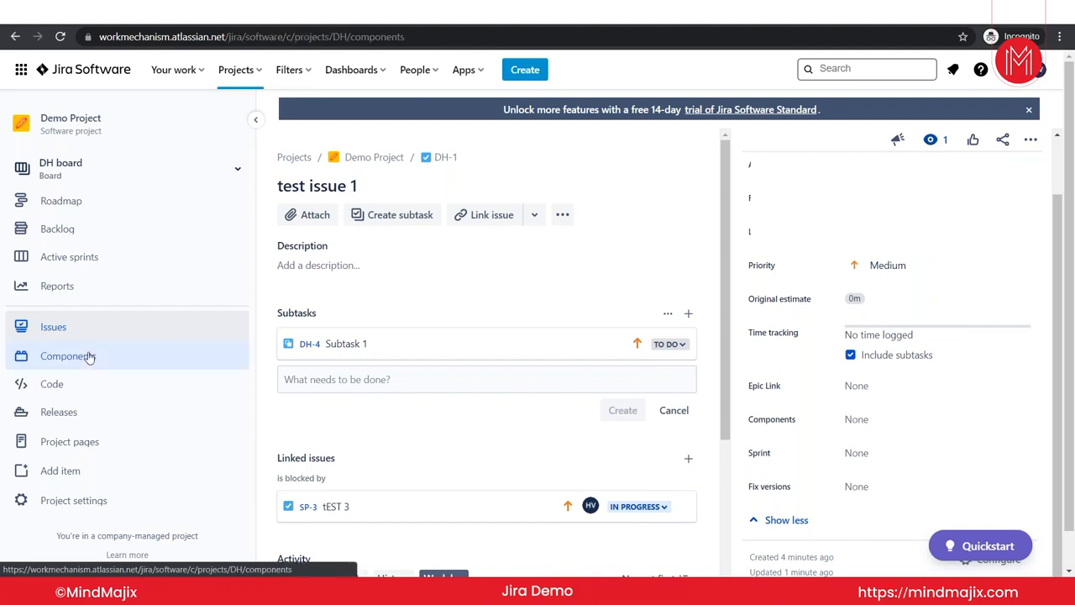
pyautogui.click(83, 470)
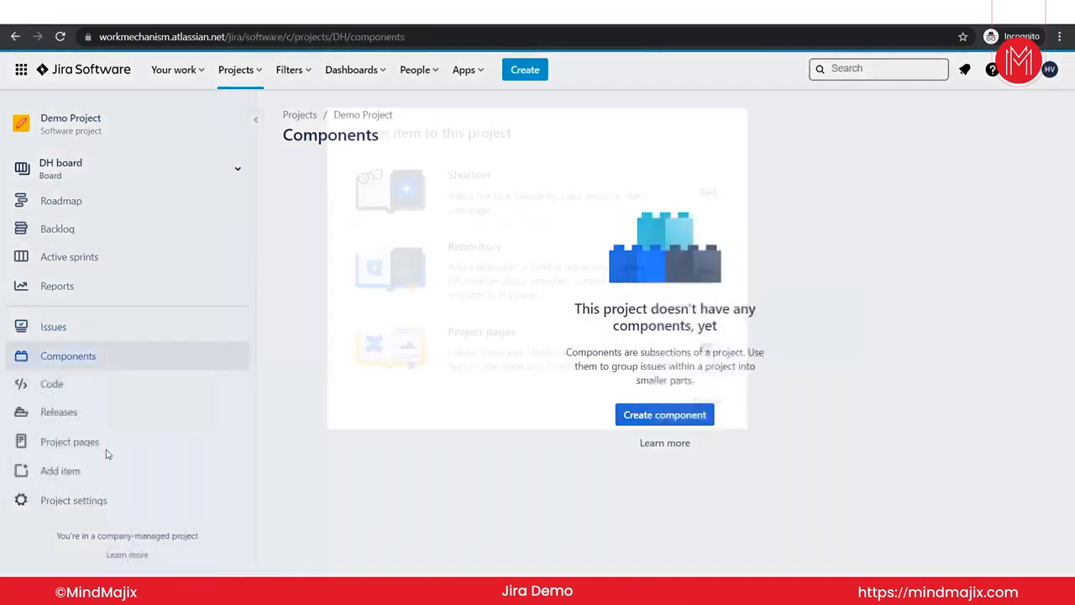
pyautogui.click(109, 443)
pyautogui.click(75, 443)
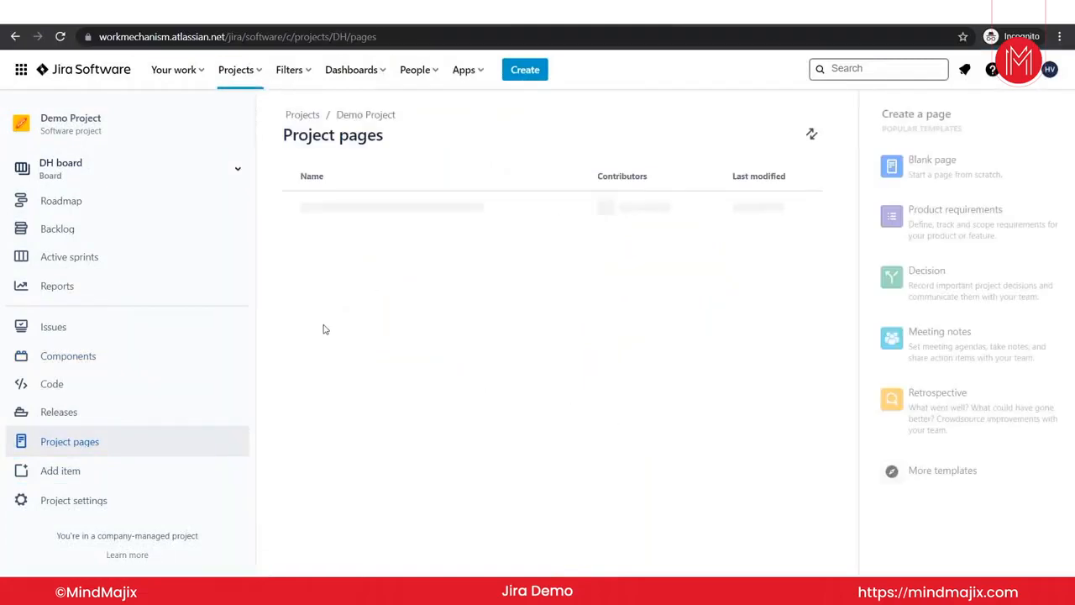
# - Open the settings of Demo Project and look over the available settings sections
pyautogui.click(91, 501)
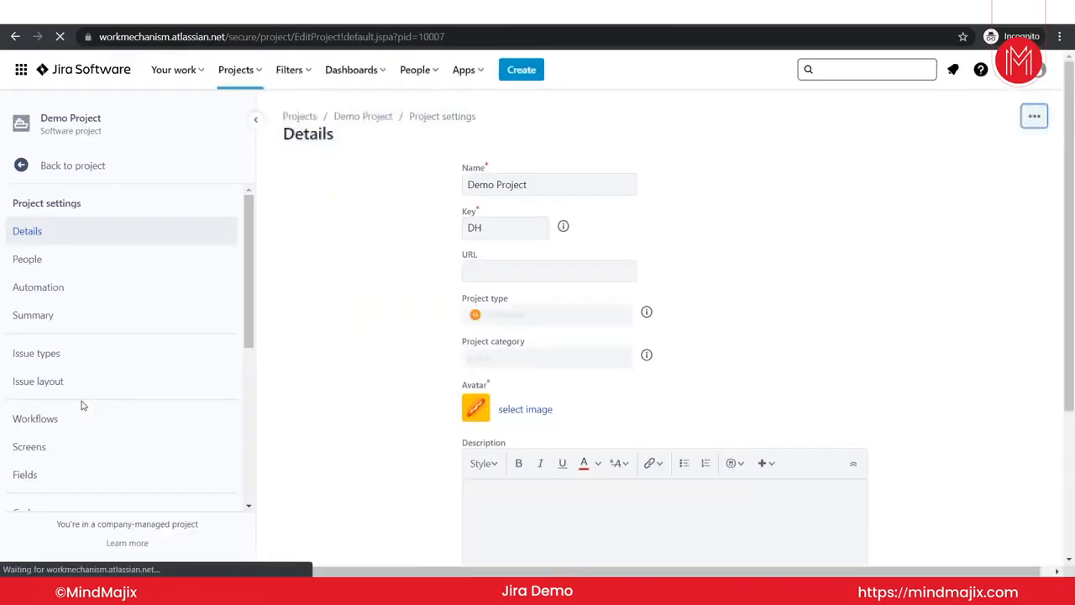
pyautogui.scroll(-2, 82, 417)
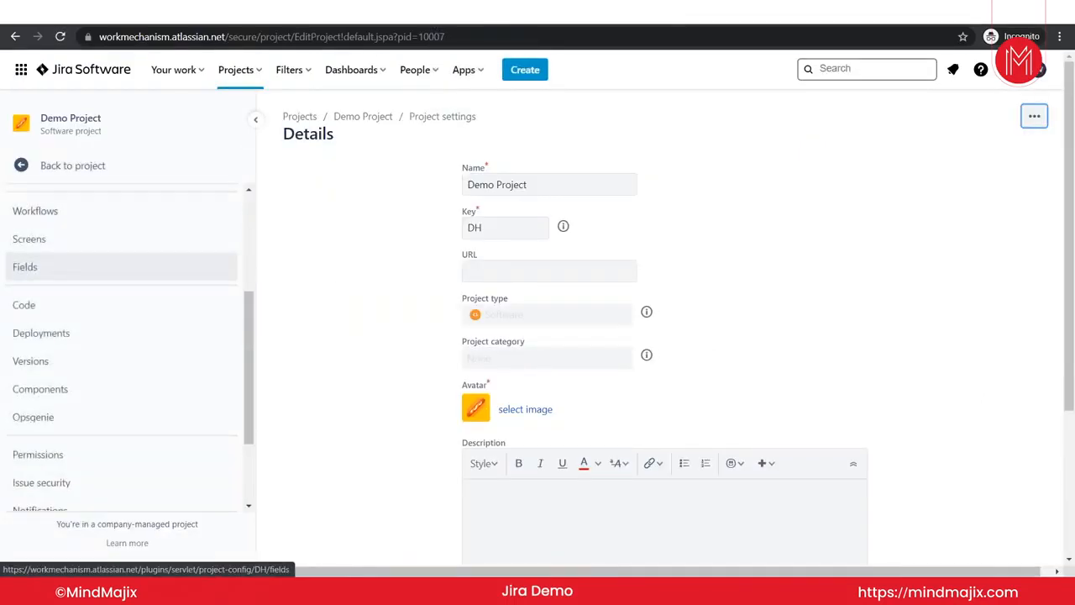
pyautogui.scroll(-2, 95, 294)
pyautogui.scroll(4, 95, 344)
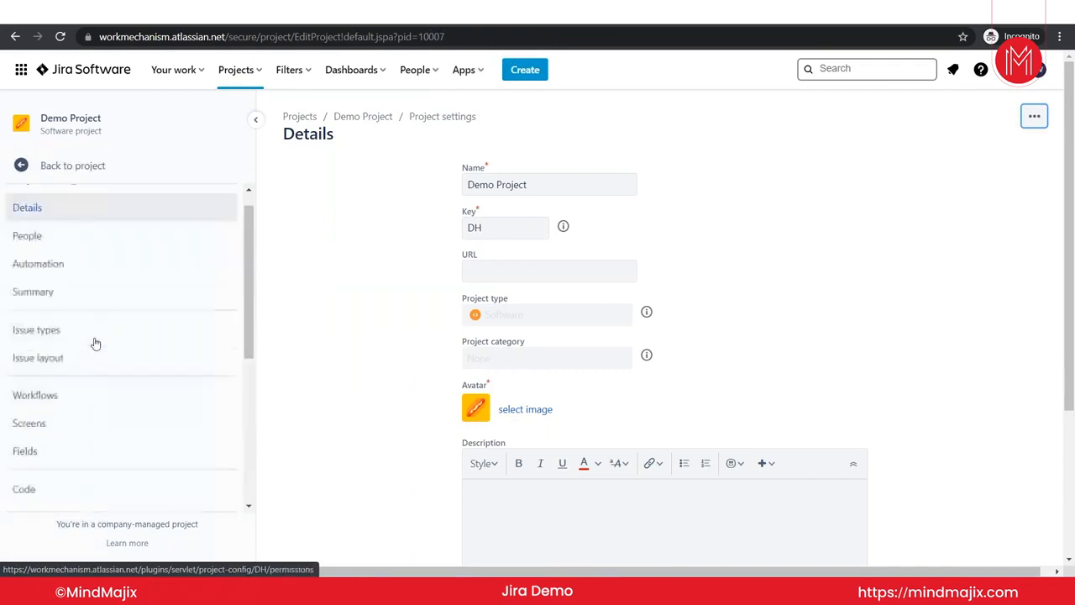